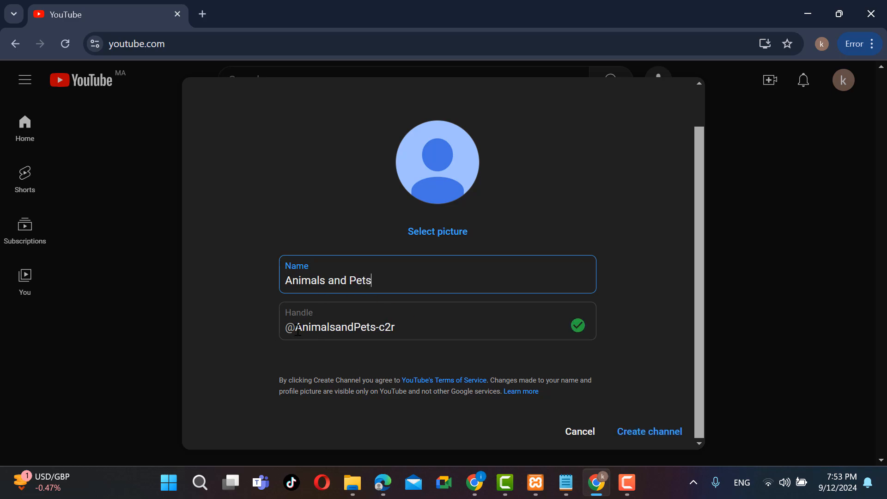
left_click_drag(375, 327, 485, 345)
key("BackSpace")
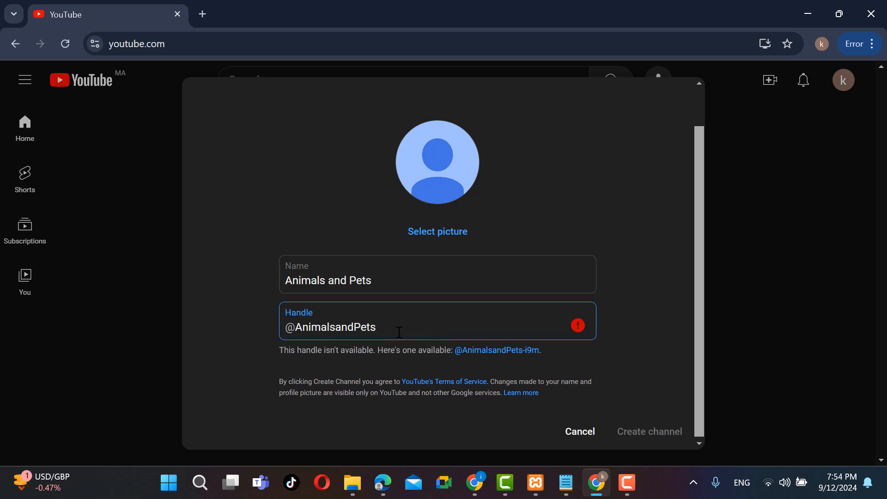
type("officiel")
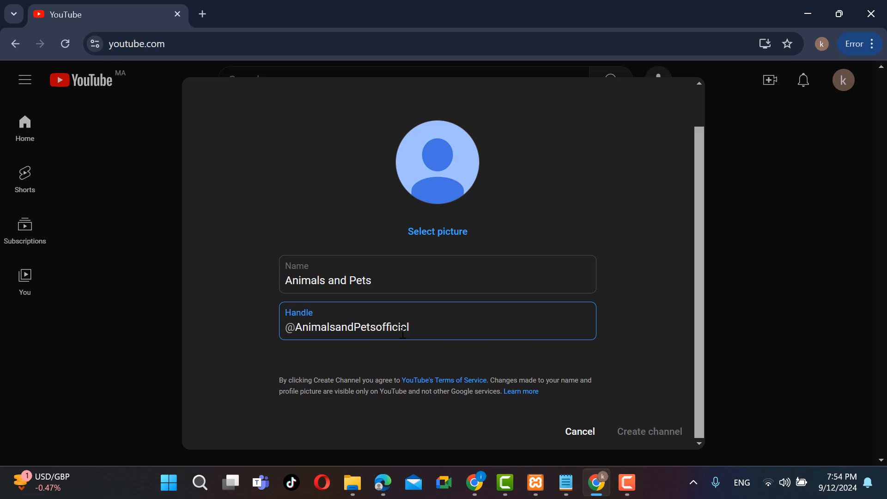
left_click(431, 367)
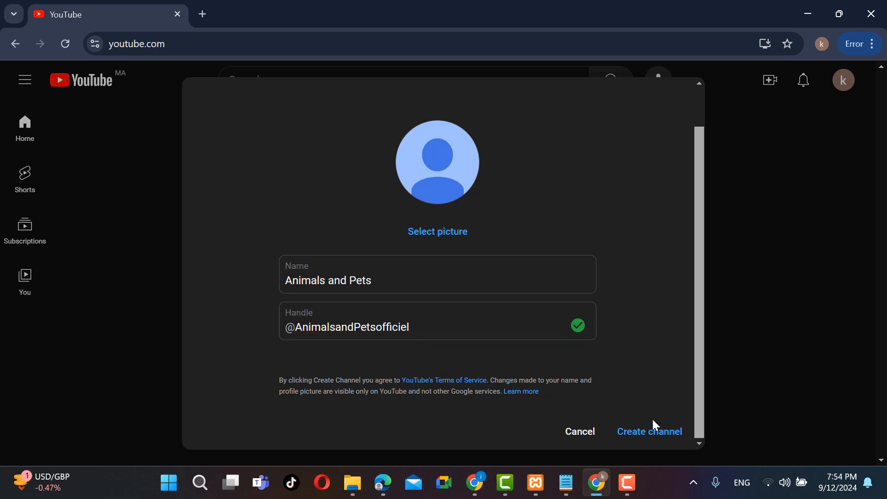
left_click(659, 437)
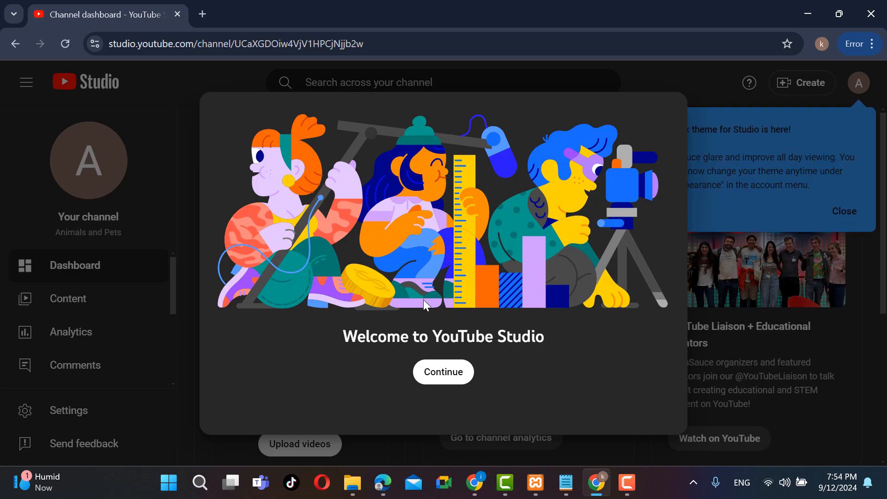
- Dismiss the Studio welcome and dark theme notices, and open the new channel's profile customization page
left_click(445, 373)
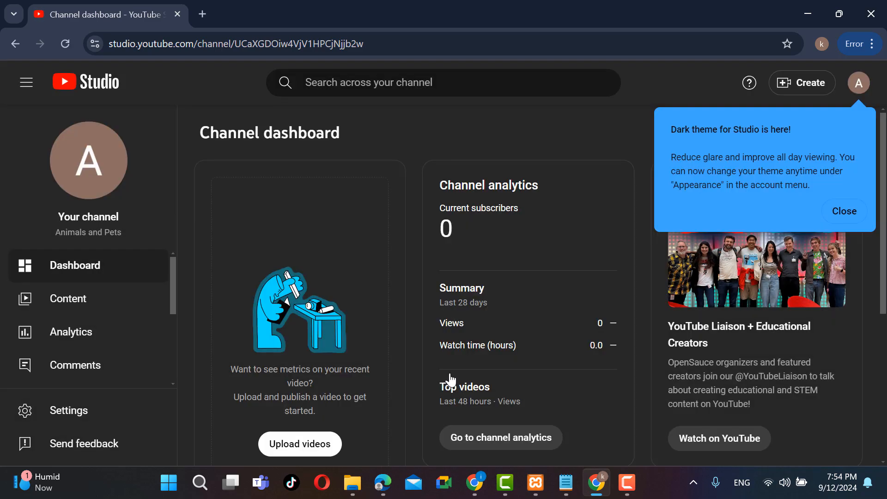
left_click(848, 208)
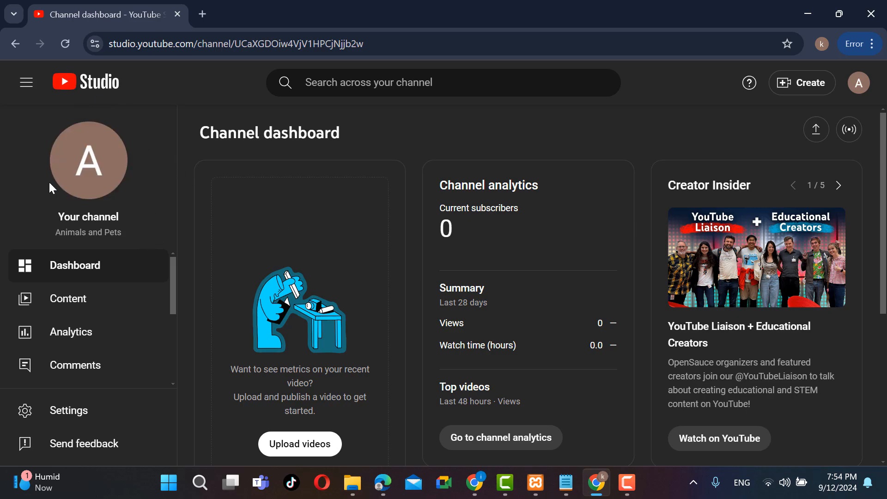
left_click(88, 164)
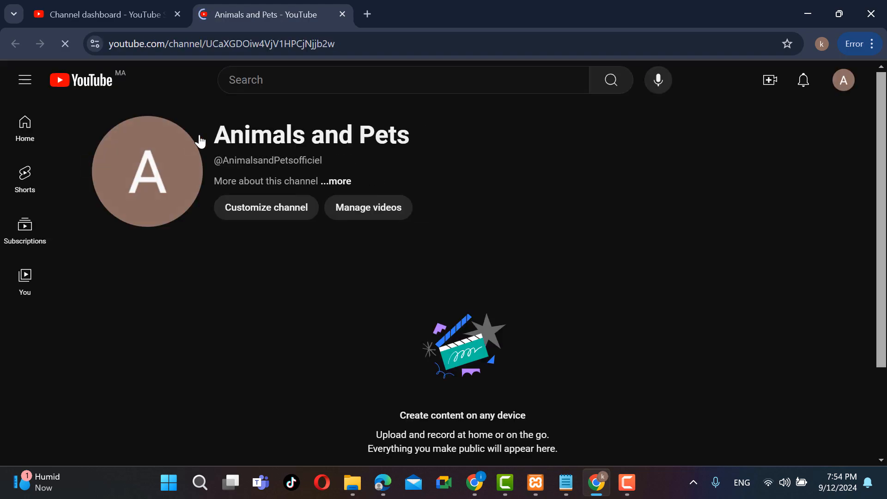
left_click(148, 175)
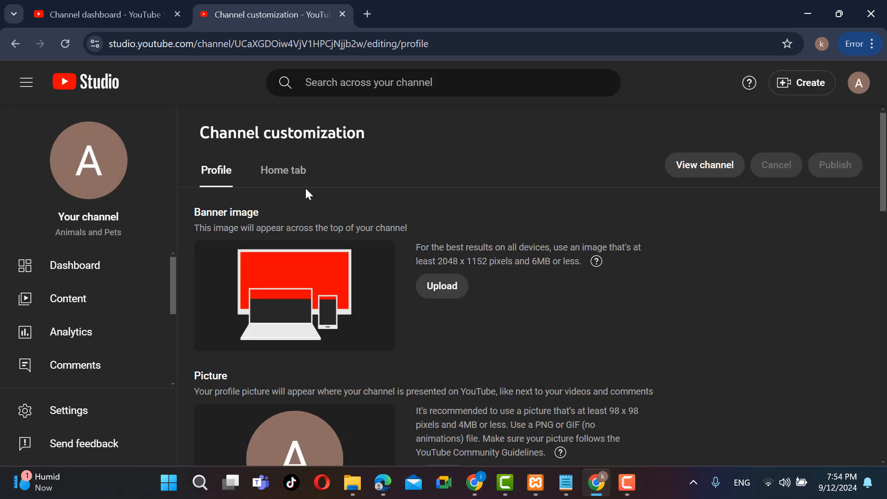
- Upload picture.jpg from the htdocs folder as the channel's profile picture
scroll(444, 311, "down", 3)
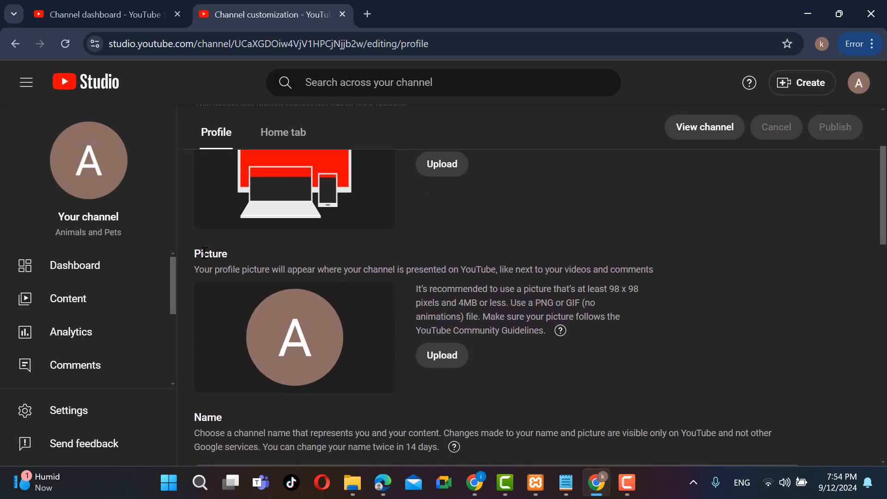
left_click(445, 359)
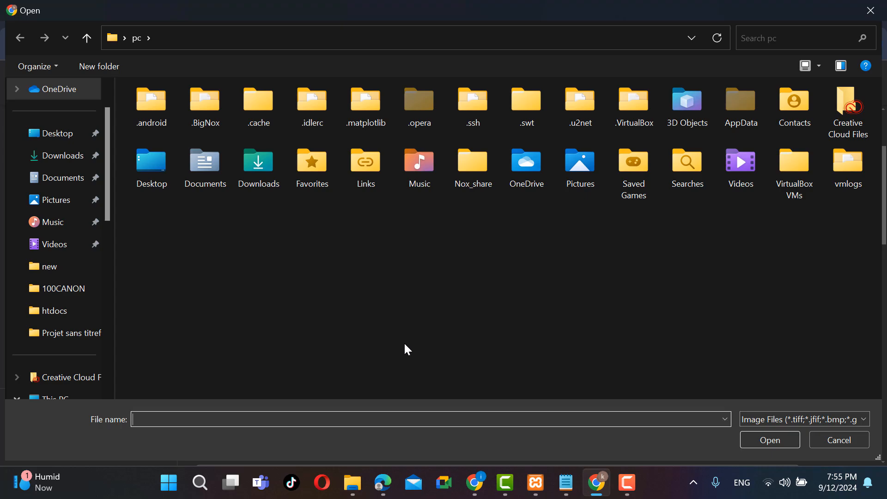
left_click(43, 311)
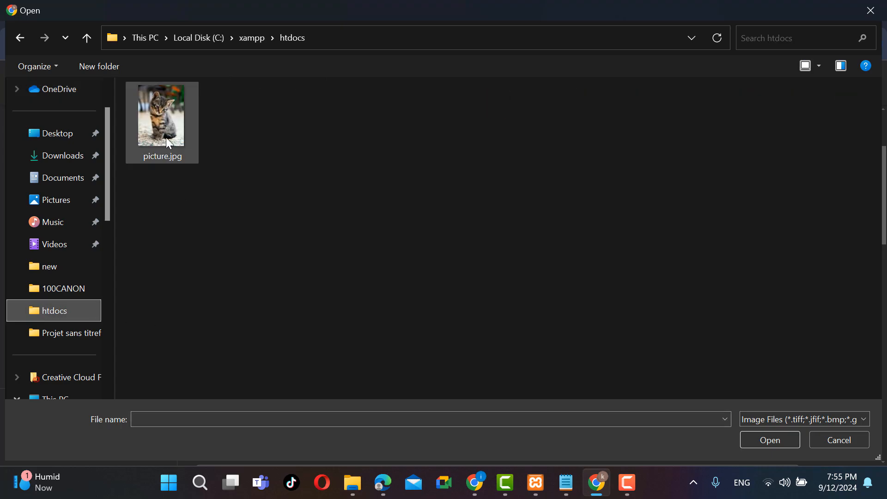
double_click(169, 143)
- Shrink the profile picture's crop area, position it around the kitten's head and upper body, and accept the crop
scroll(354, 264, "down", 5)
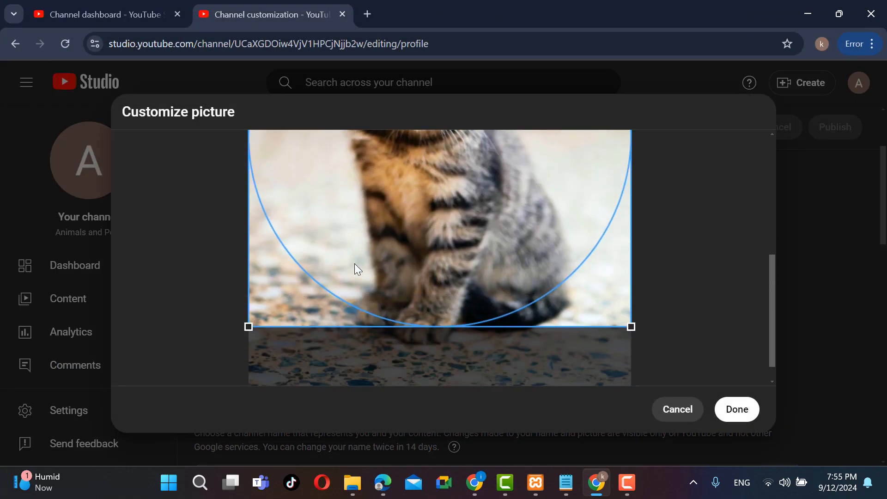
scroll(354, 263, "down", 1)
left_click_drag(631, 316, 568, 254)
scroll(502, 265, "up", 5)
left_click_drag(502, 265, 521, 254)
scroll(688, 306, "down", 5)
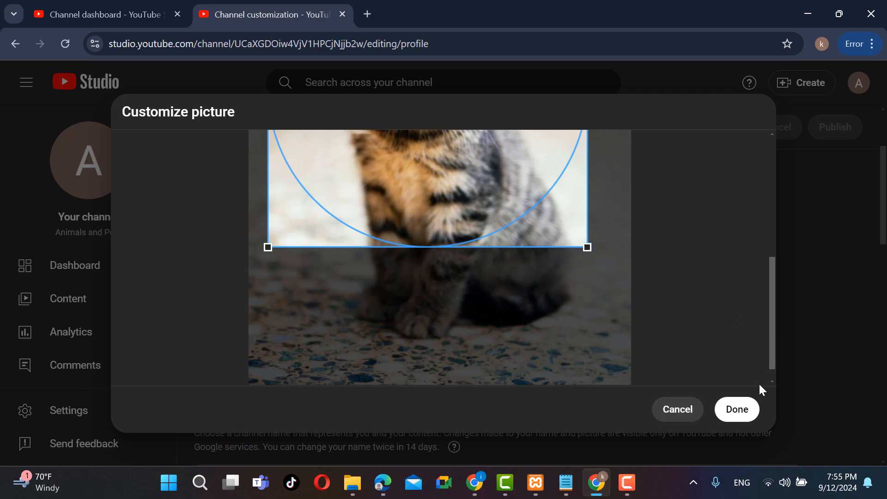
left_click(734, 410)
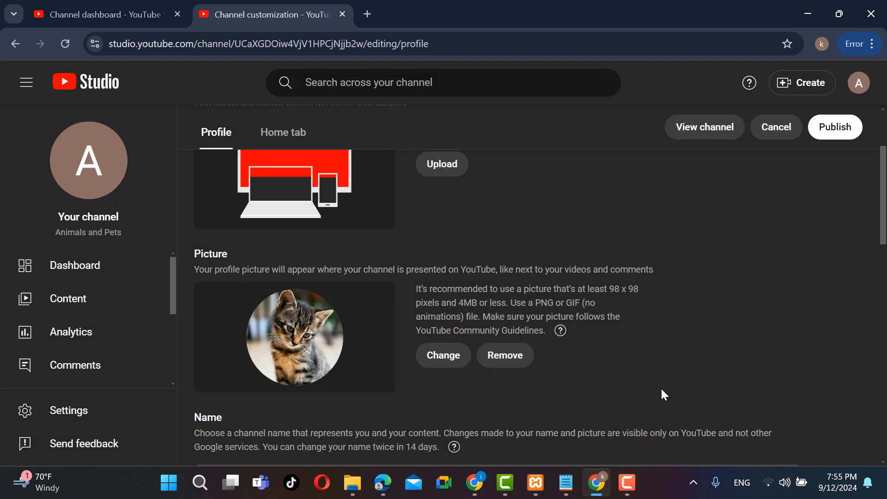
- Review the channel's name and handle, and check the recommended pixel size for the banner image
scroll(546, 291, "down", 8)
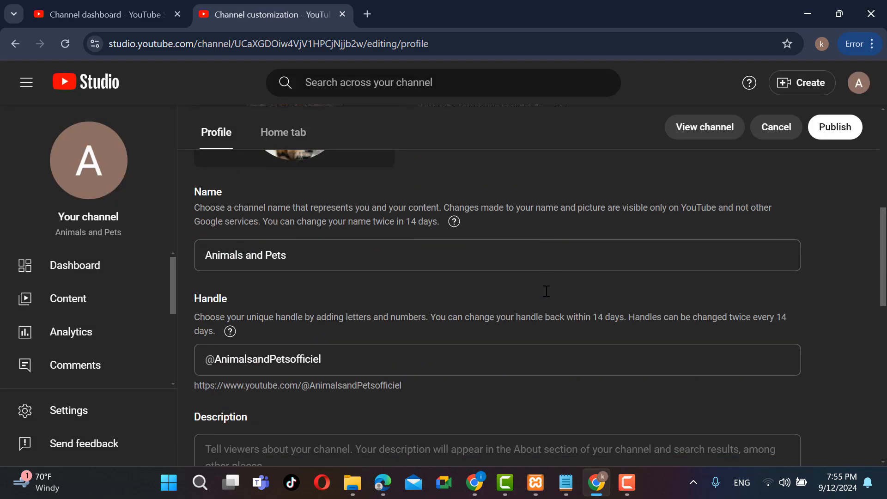
scroll(546, 291, "up", 10)
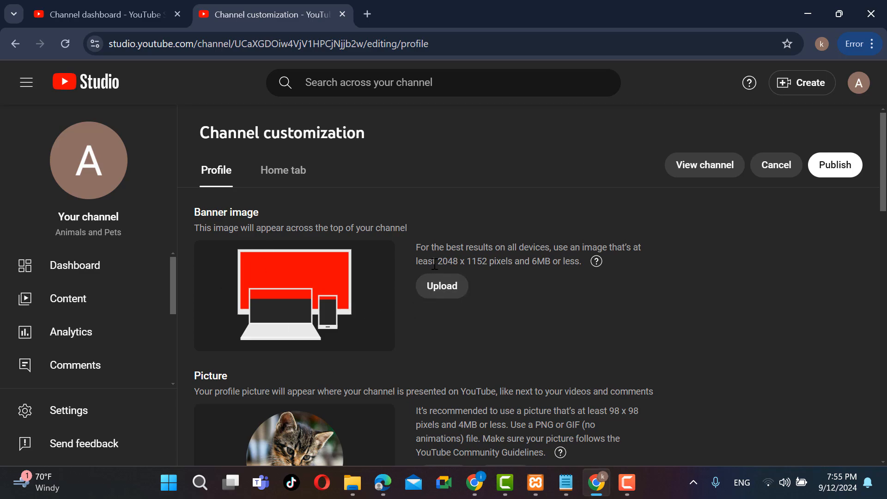
left_click_drag(437, 263, 487, 264)
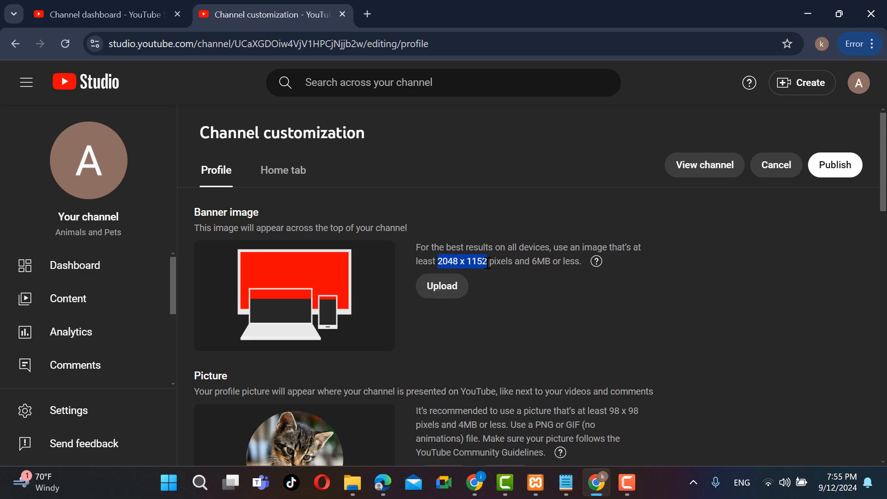
left_click(471, 280)
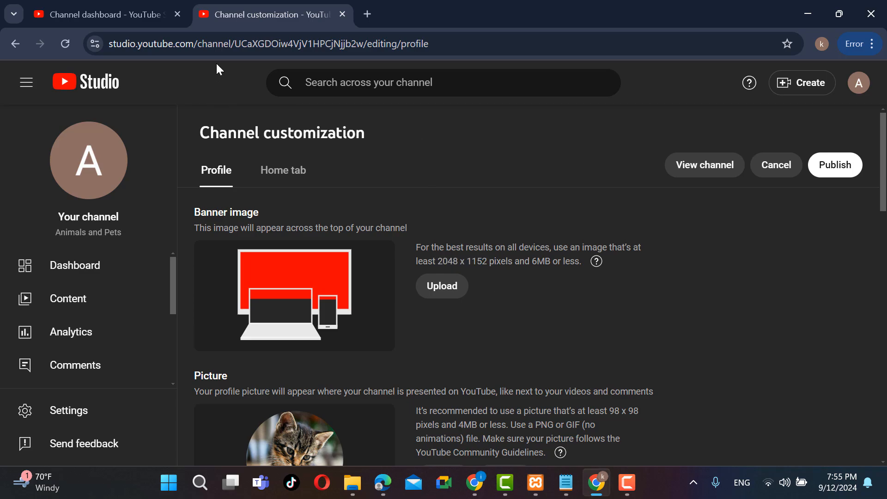
- Search Google for pixabay in a new browser tab and open the Pixabay website
left_click(365, 18)
type("gol")
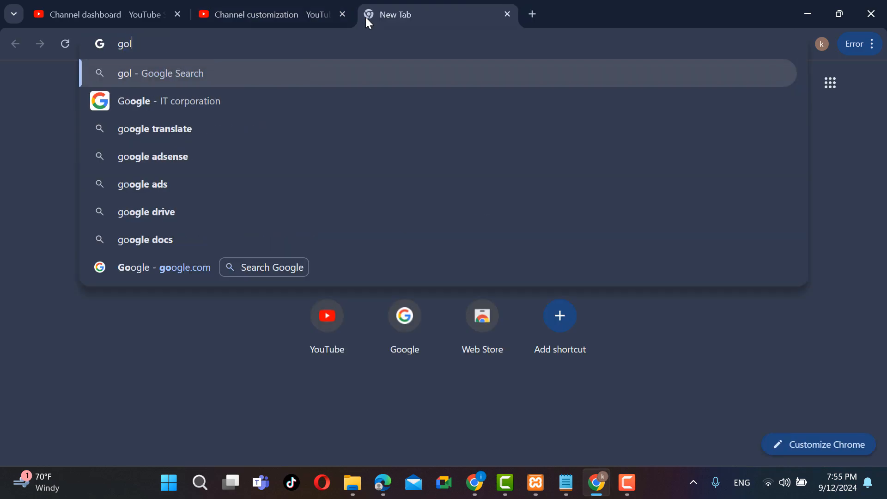
key("Return")
left_click(123, 95)
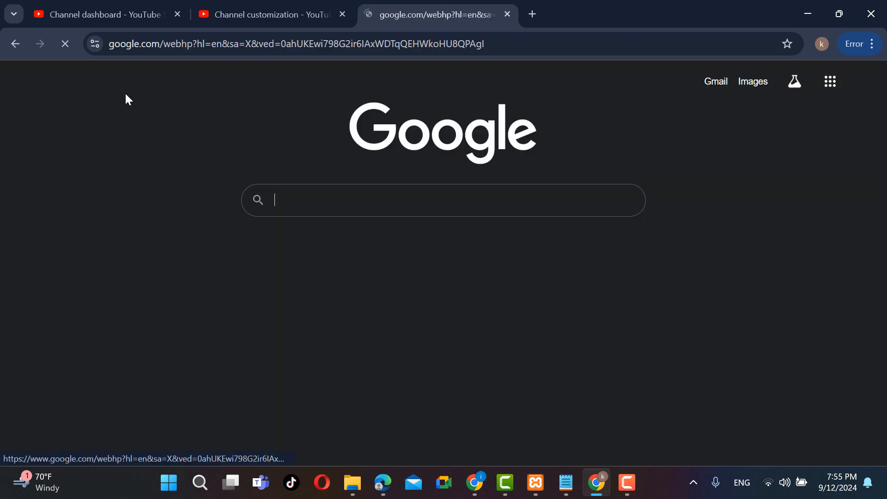
type("pixab")
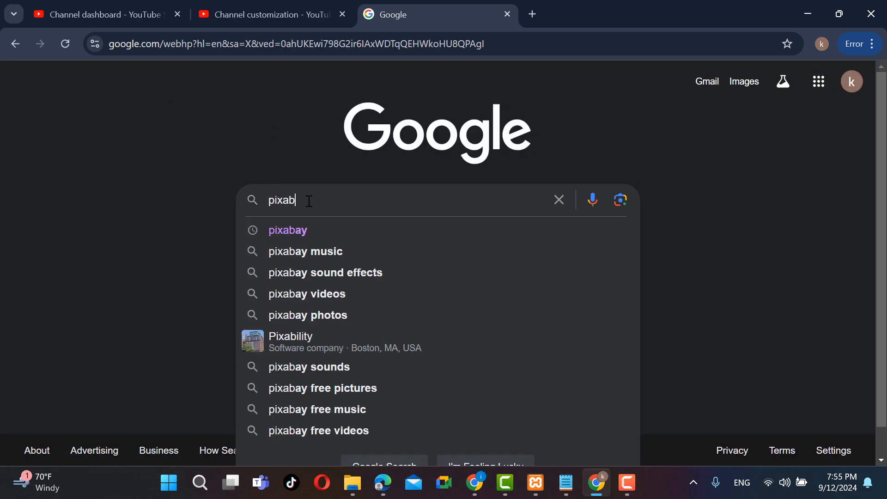
key("Down")
key("Return")
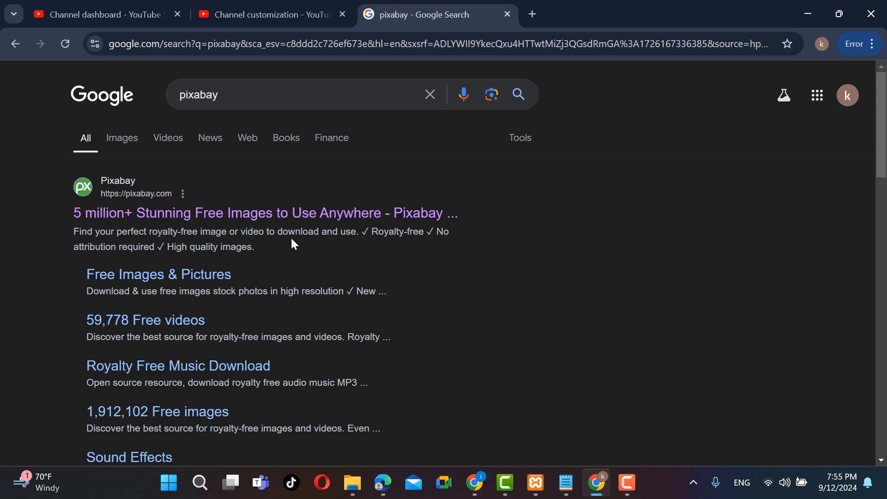
left_click(275, 223)
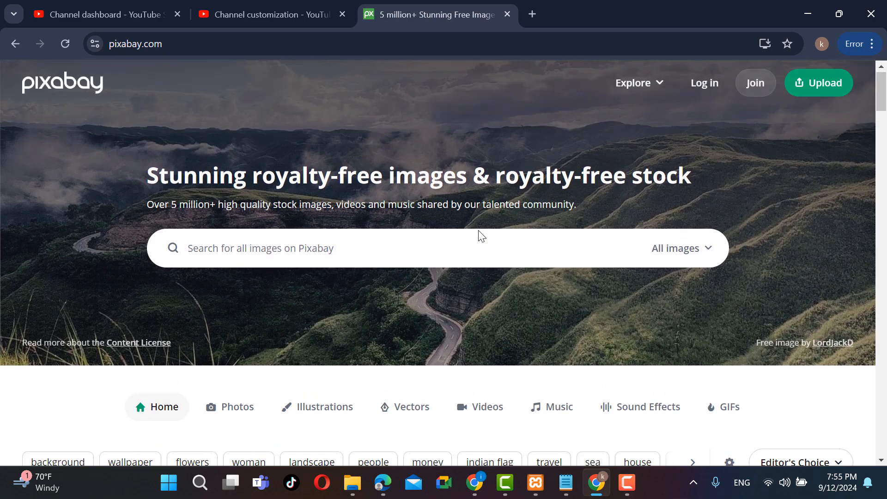
- Search Pixabay for images of animals
type("a")
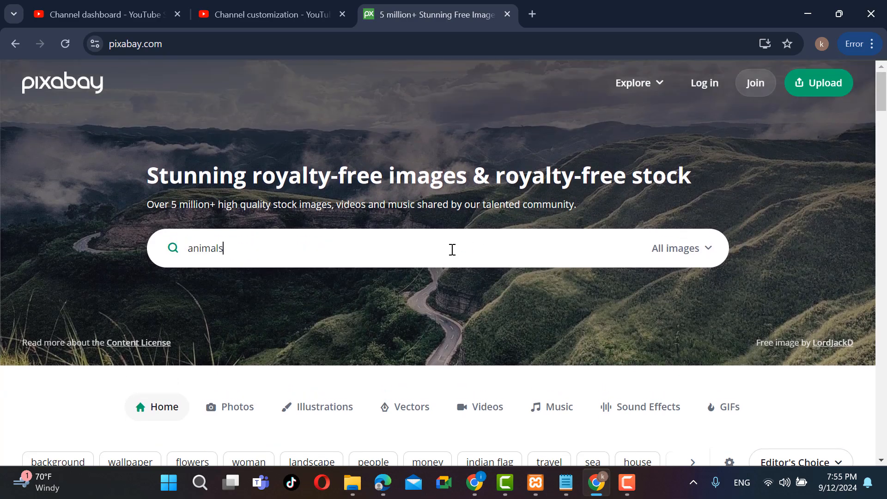
type("nimals")
key("Return")
- Browse the animal images and open the photo of two meerkats against a blue background
scroll(367, 261, "down", 5)
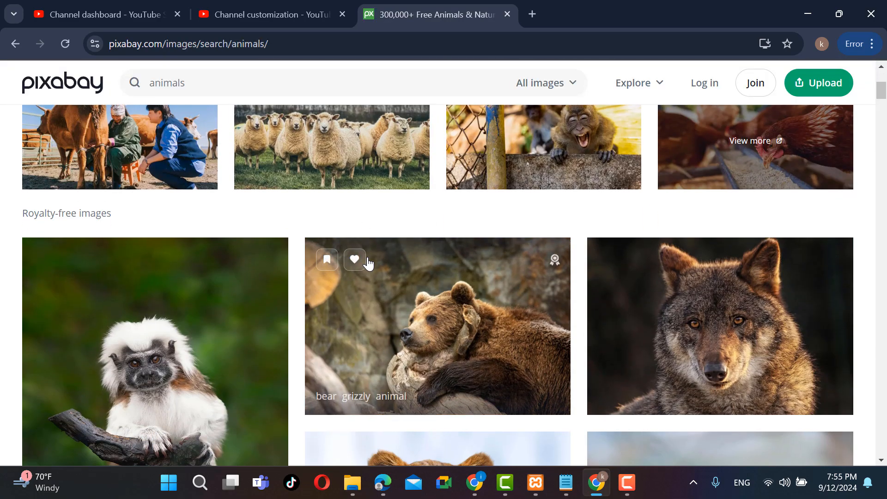
scroll(369, 264, "down", 20)
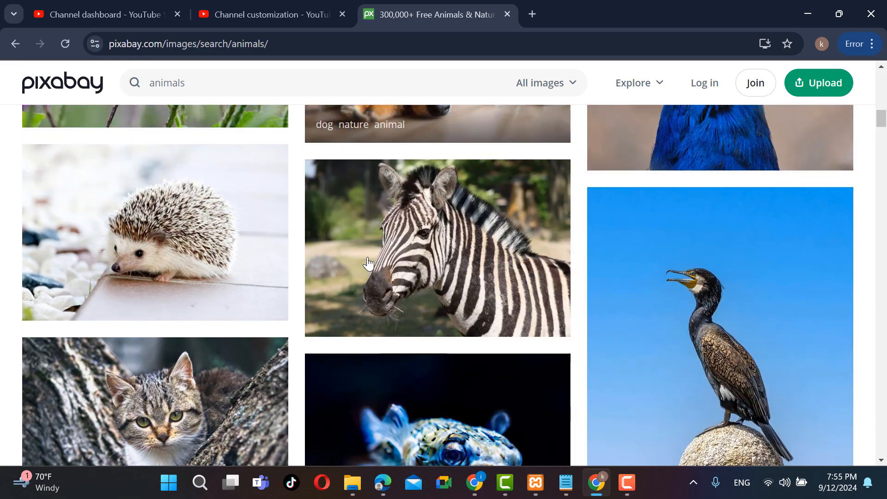
scroll(435, 296, "down", 6)
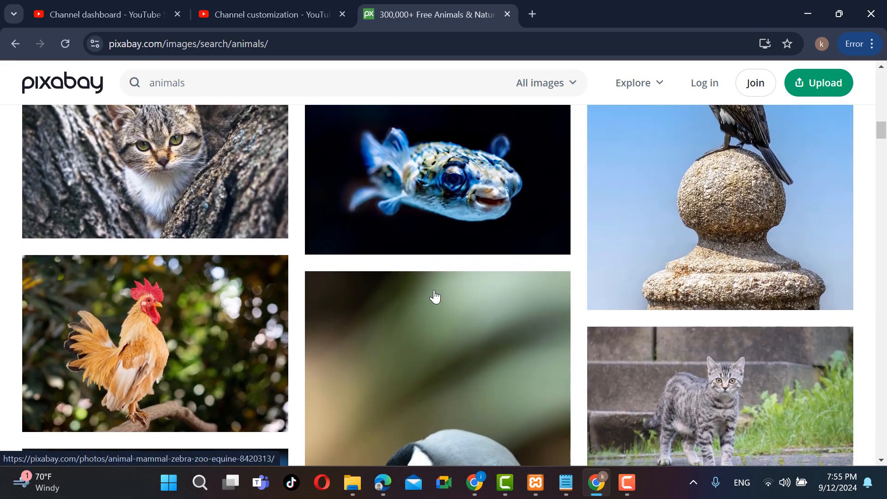
scroll(434, 296, "down", 9)
scroll(435, 296, "up", 4)
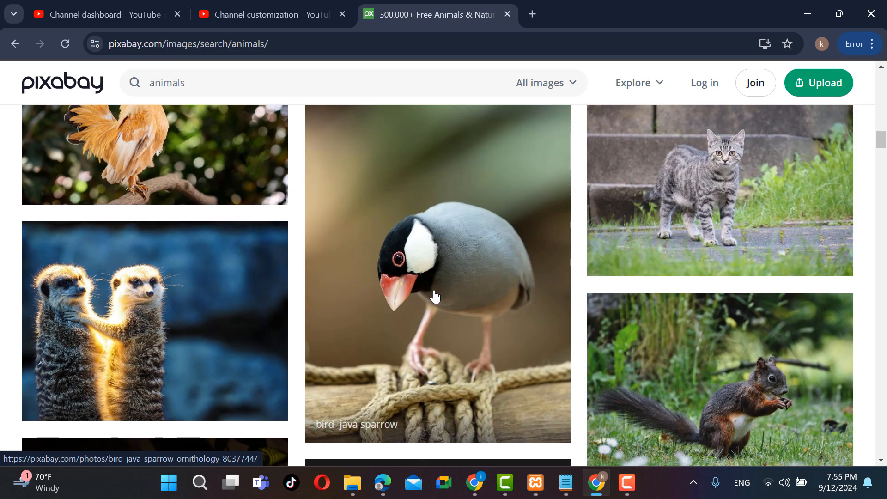
scroll(434, 296, "down", 2)
left_click(189, 257)
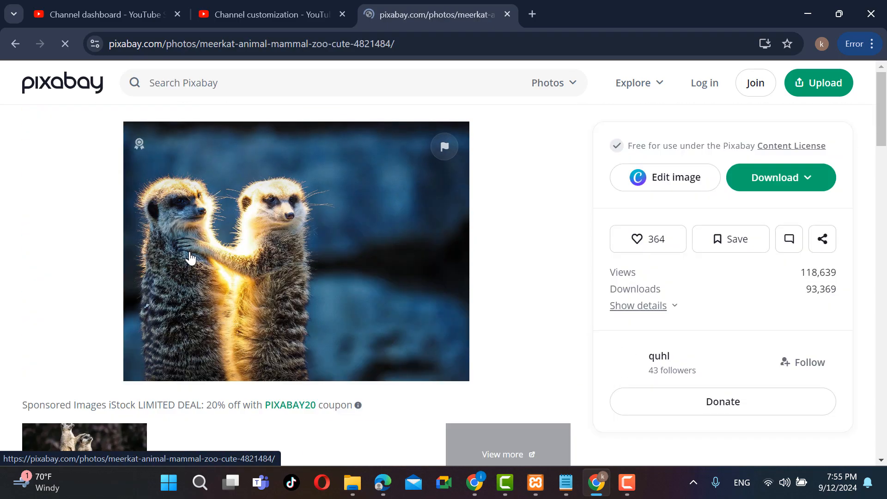
- Request the download of the meerkat photo as a 4608×3456 JPG
left_click(804, 179)
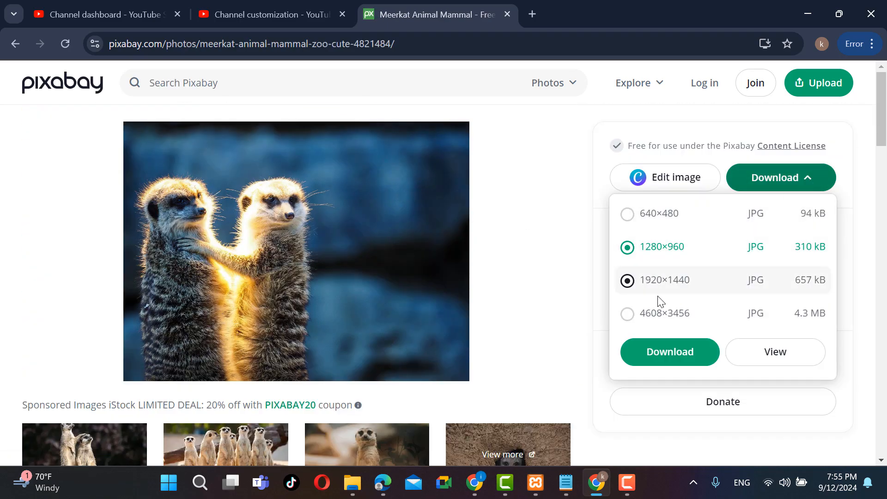
left_click(660, 317)
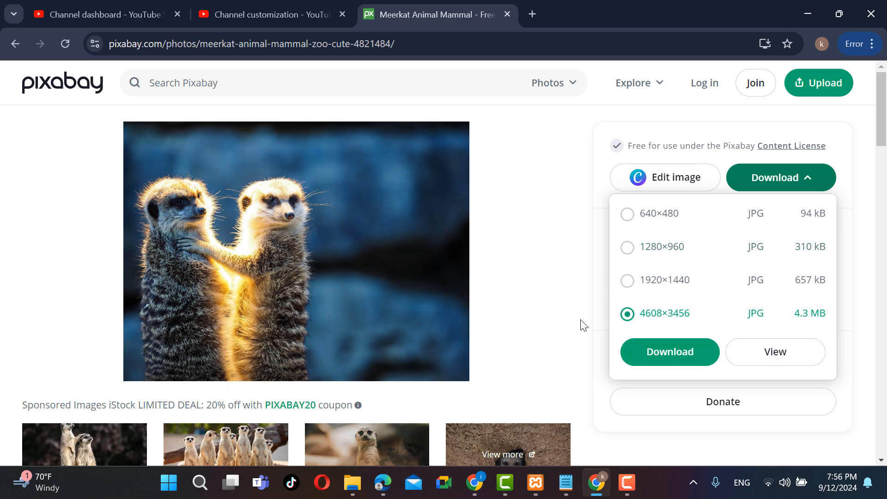
left_click(729, 273)
left_click(660, 319)
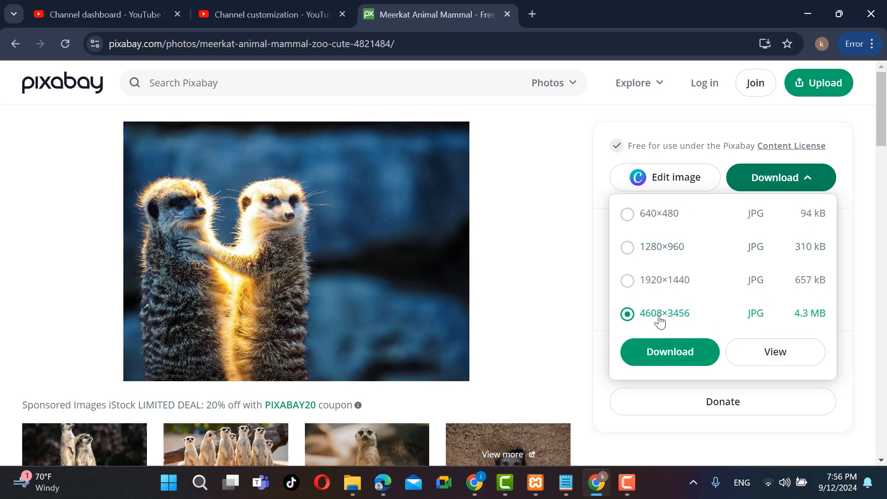
left_click(665, 356)
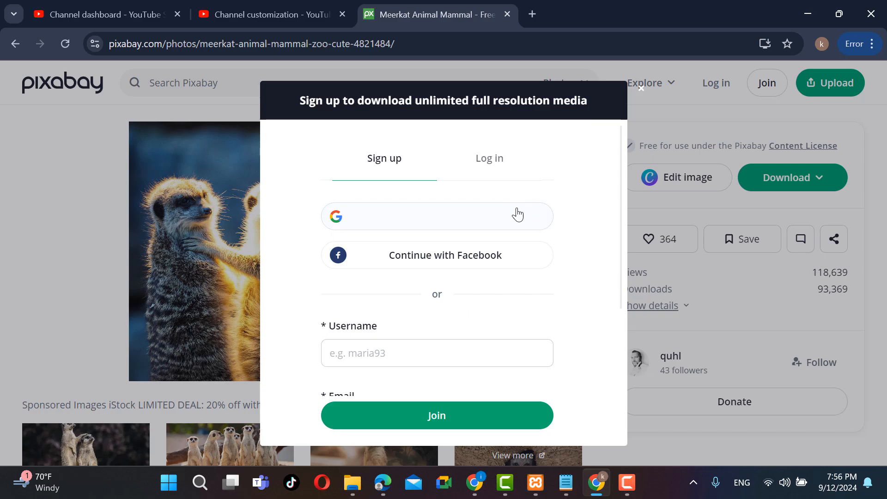
- Sign up to Pixabay with the existing Google account
left_click(420, 226)
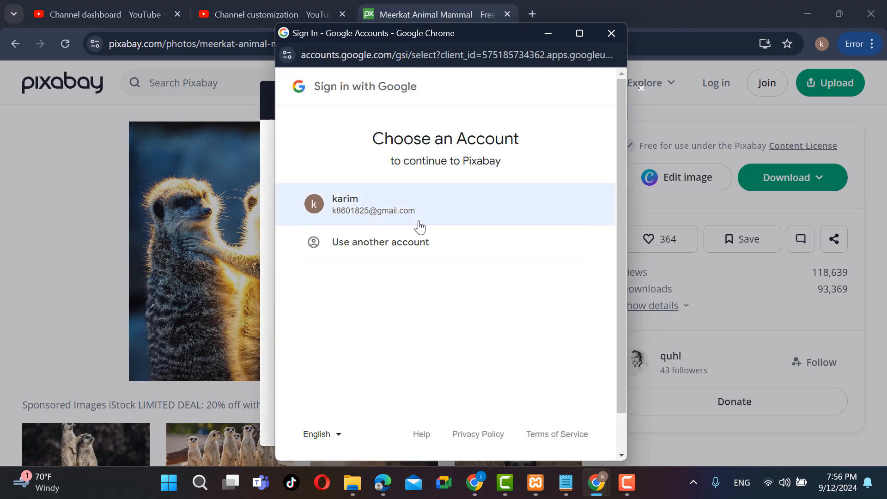
left_click(377, 214)
left_click(553, 294)
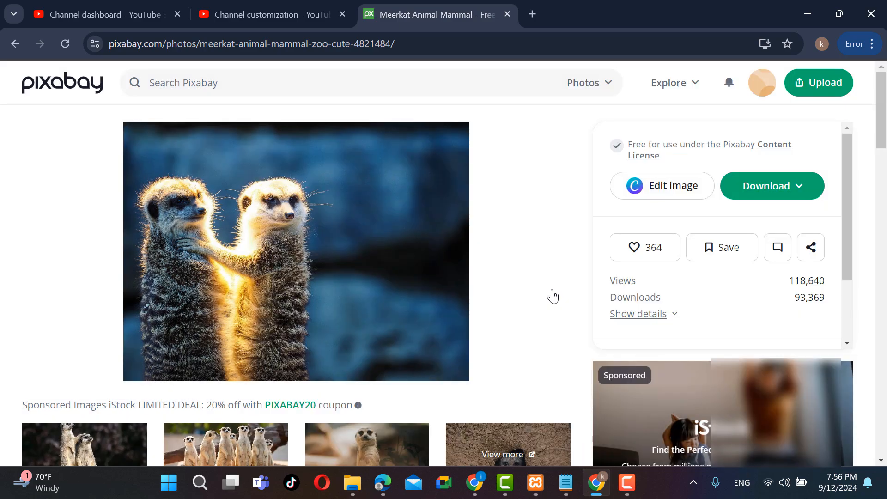
- Download the meerkat photo as a 4608×3456 JPG and copy the file into the htdocs folder
left_click(778, 193)
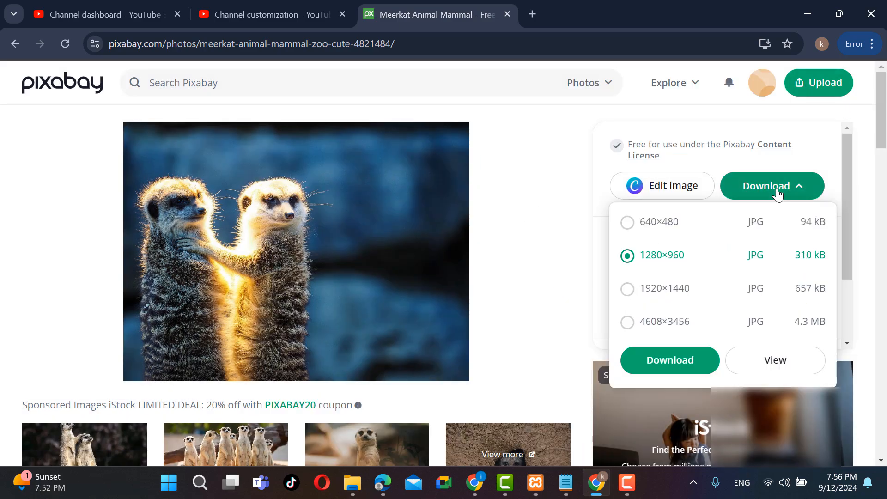
left_click(671, 324)
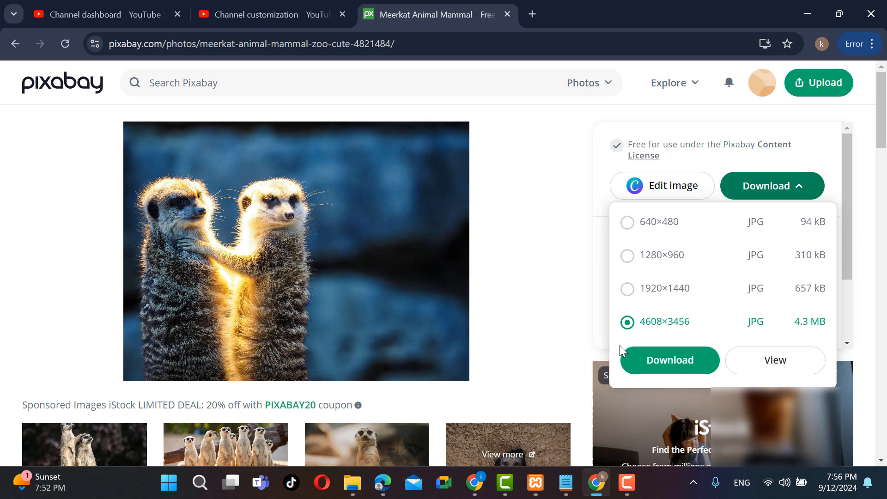
left_click(661, 366)
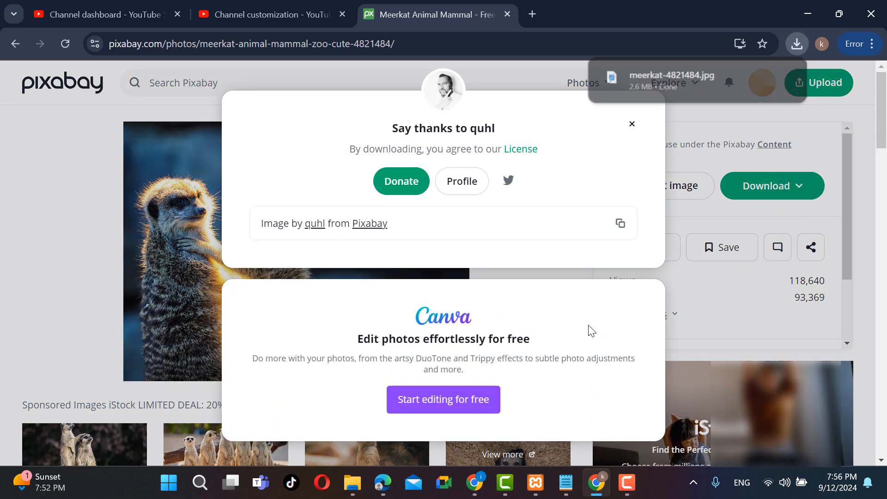
left_click_drag(686, 78, 321, 345)
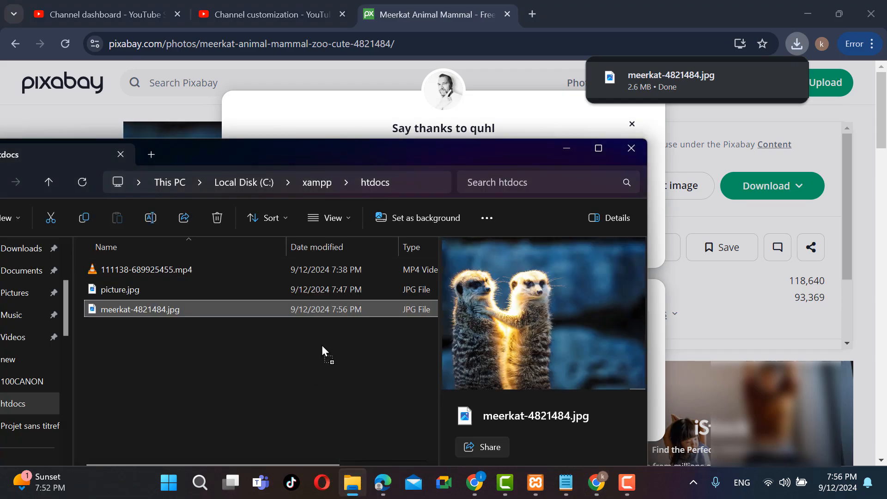
left_click_drag(280, 153, 355, 144)
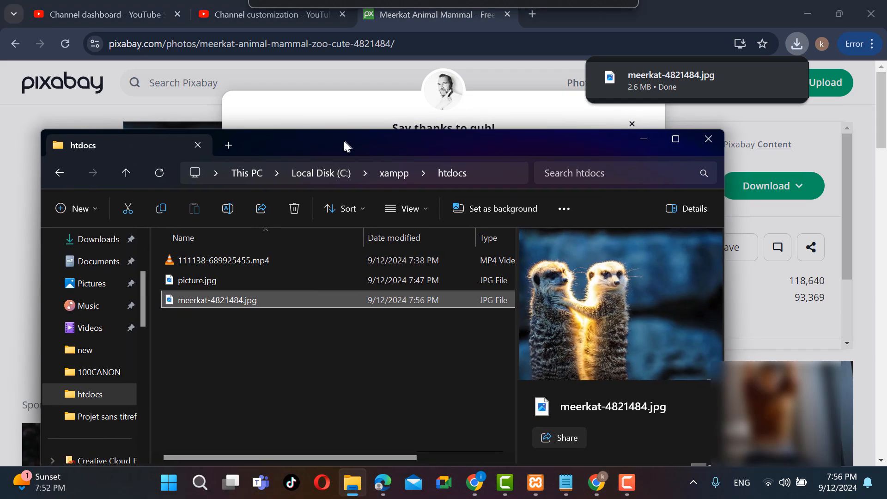
- Return to the channel customization page and upload meerkat-4821484.jpg as the banner image
left_click(284, 12)
left_click(430, 296)
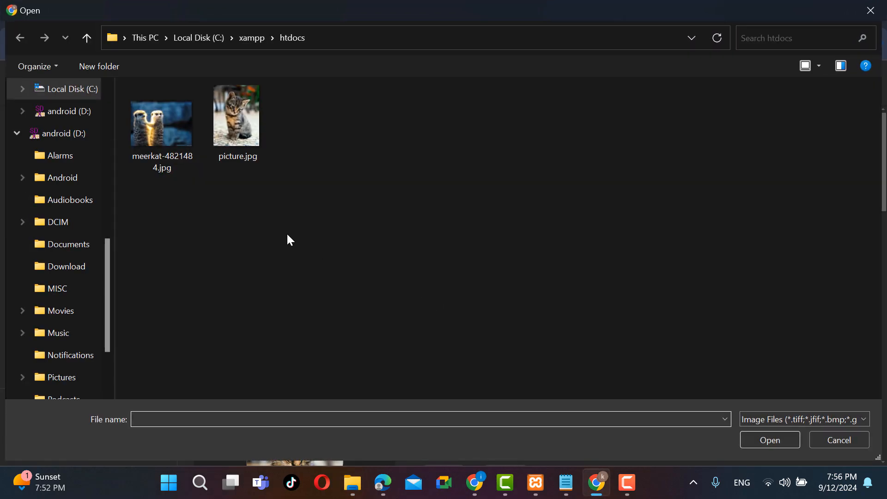
double_click(151, 121)
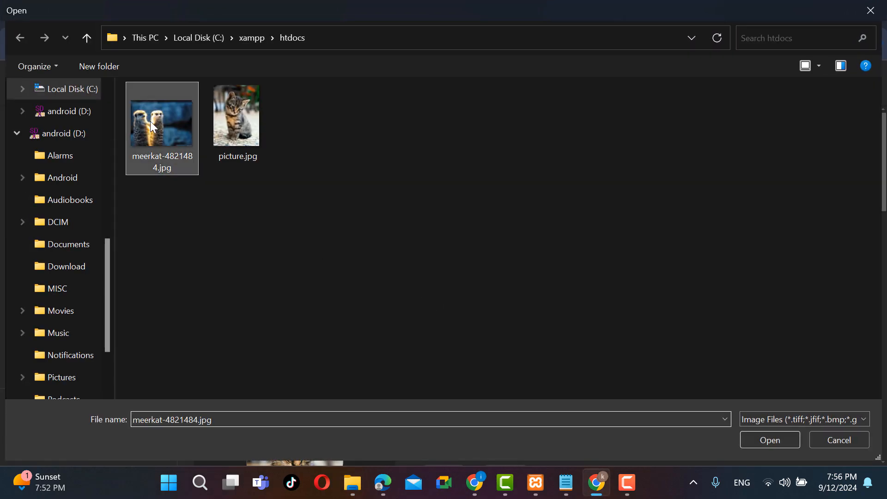
- Move the banner crop area up over the meerkats' faces and accept the banner art
scroll(362, 258, "down", 3)
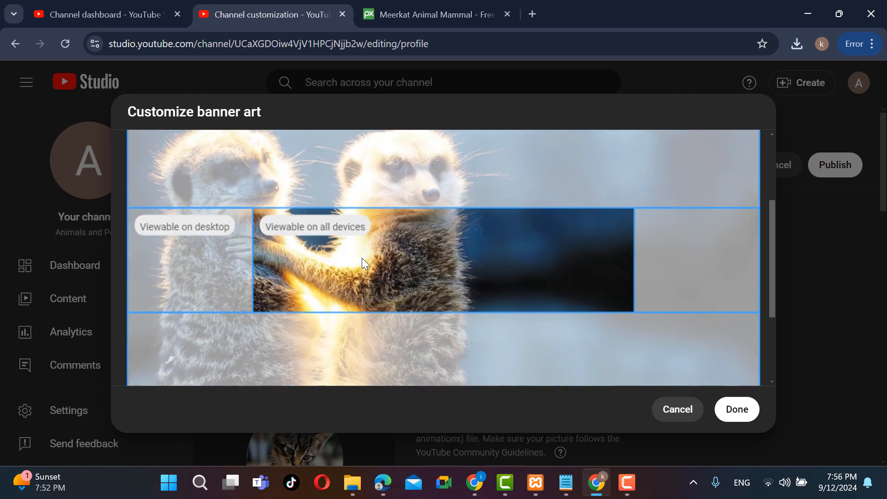
left_click_drag(362, 258, 289, 176)
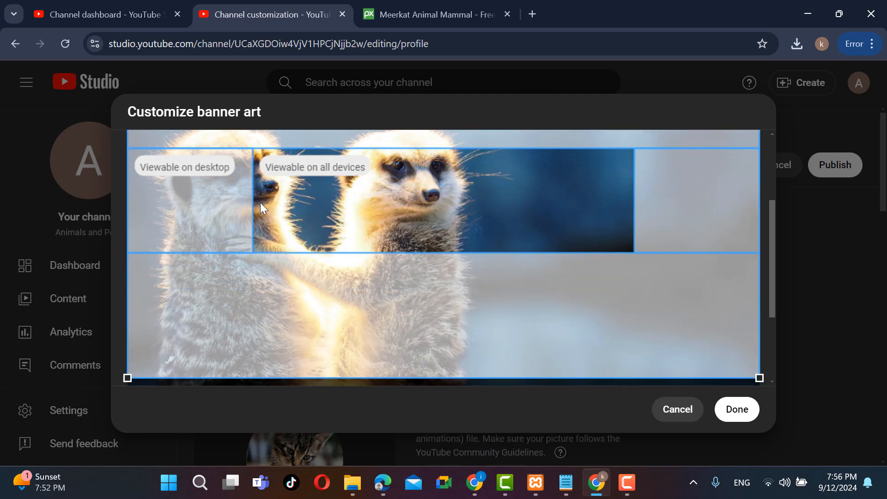
scroll(248, 199, "up", 3)
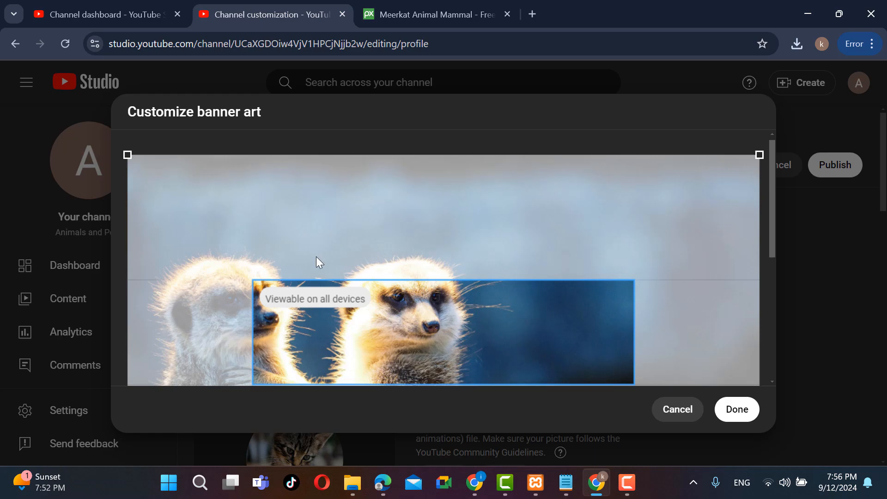
scroll(379, 347, "down", 3)
scroll(380, 348, "up", 2)
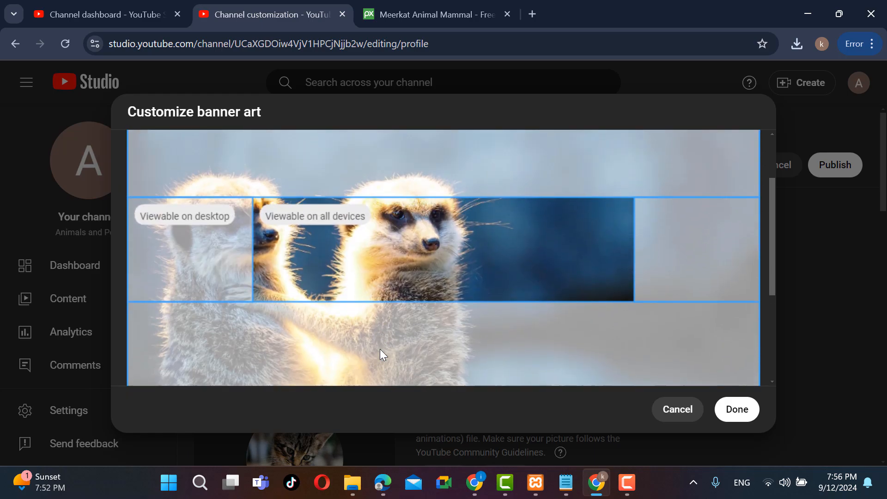
scroll(379, 347, "down", 3)
left_click_drag(127, 297, 71, 267)
scroll(282, 301, "up", 4)
scroll(283, 301, "down", 2)
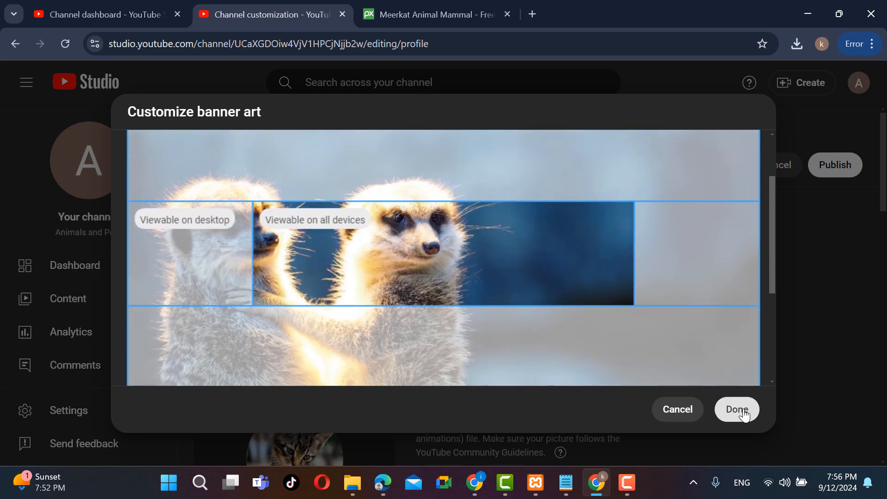
left_click(745, 415)
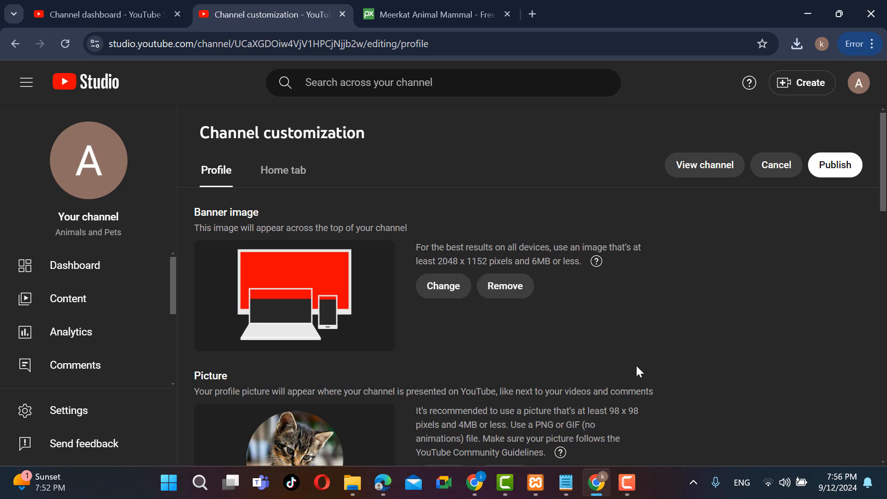
- Set the channel description to "Animals and Pets is channel dedicated to showcasing the fascinating world of animals , from adorable pets to exotic wildlife."
scroll(634, 365, "down", 5)
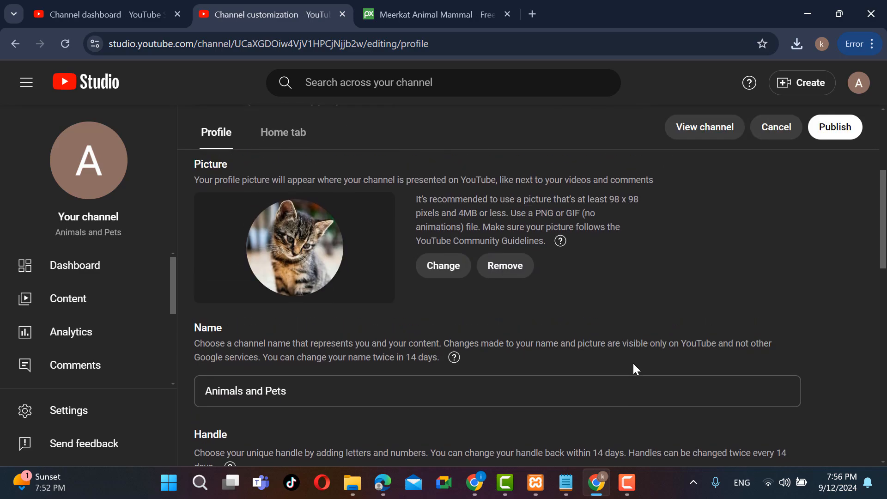
scroll(633, 365, "up", 4)
scroll(633, 363, "down", 9)
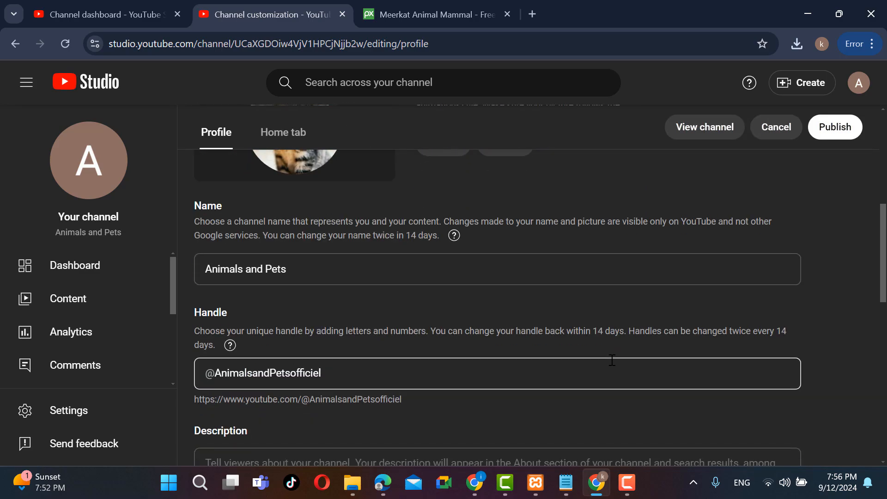
scroll(612, 360, "down", 3)
scroll(610, 358, "up", 1)
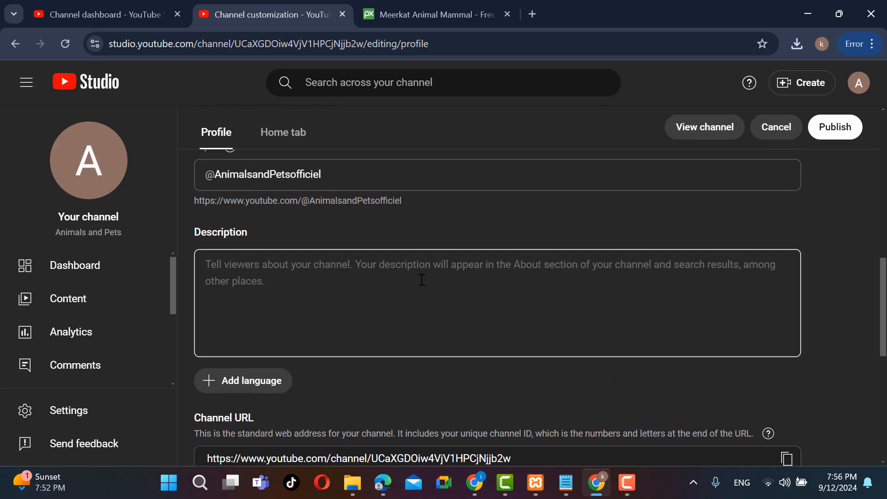
left_click(356, 306)
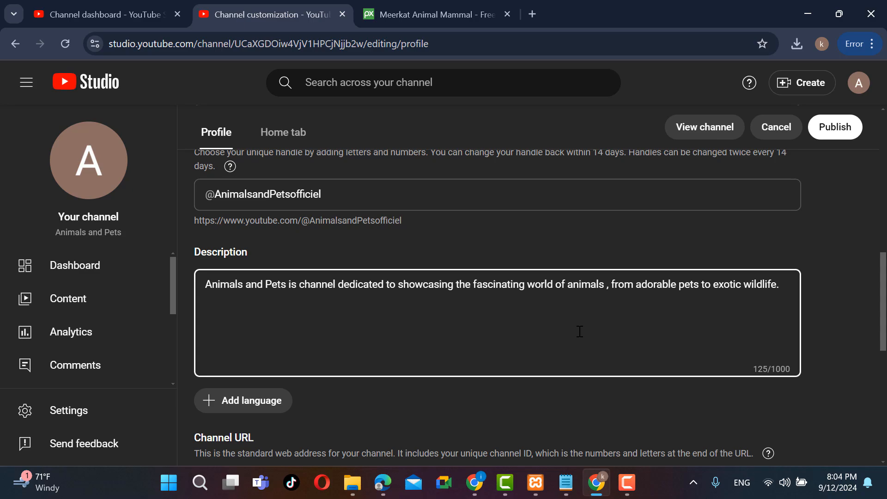
- Review the channel URL, links, contact info and video watermark sections of the channel profile
scroll(580, 331, "down", 5)
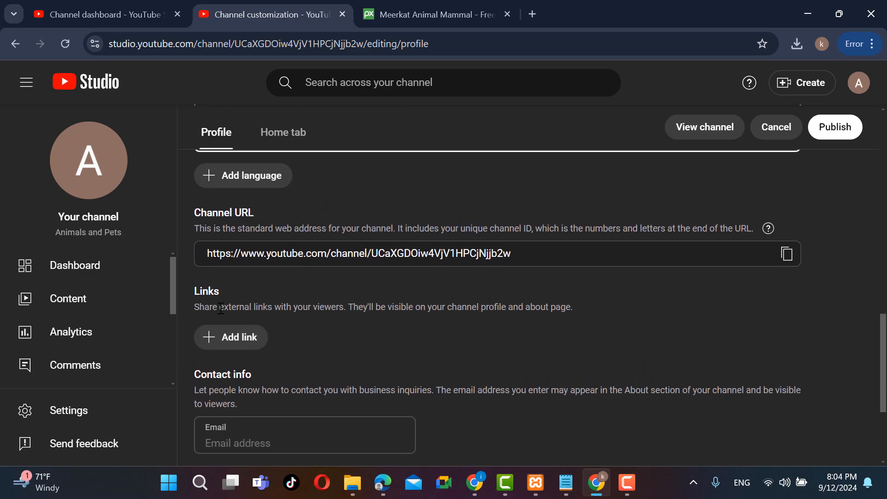
left_click_drag(539, 253, 271, 231)
scroll(644, 317, "down", 3)
left_click(557, 277)
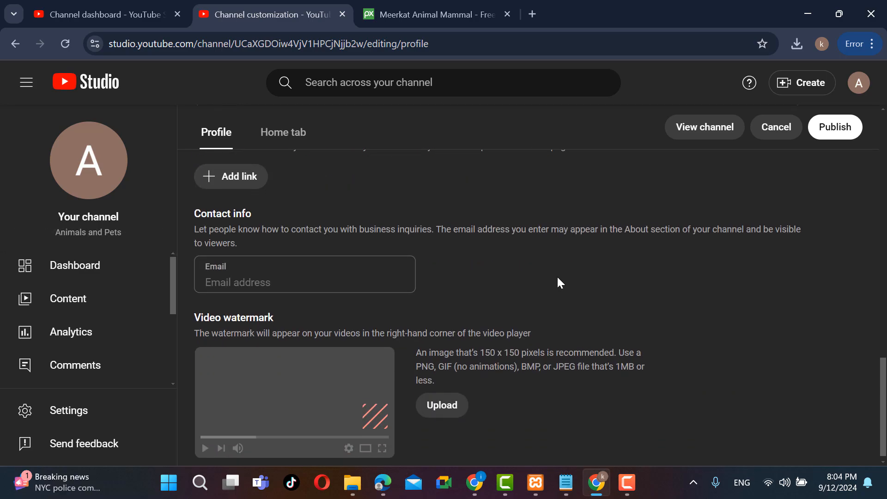
scroll(558, 278, "up", 3)
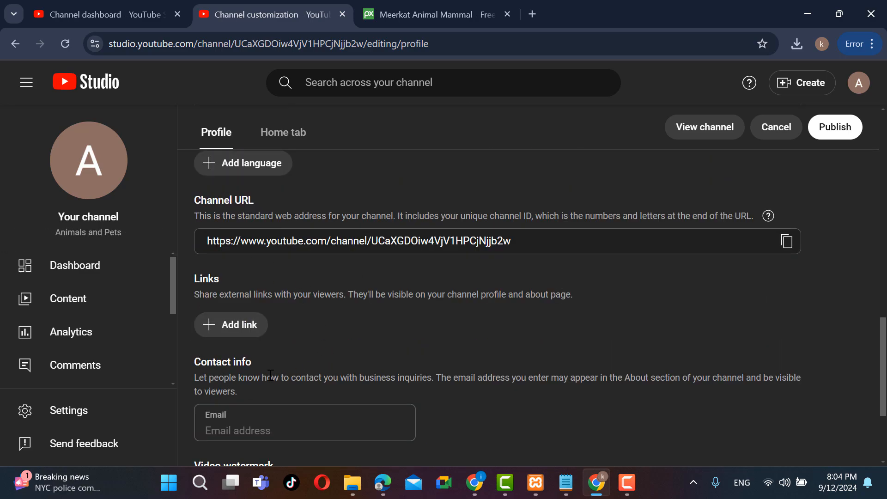
scroll(307, 325, "down", 2)
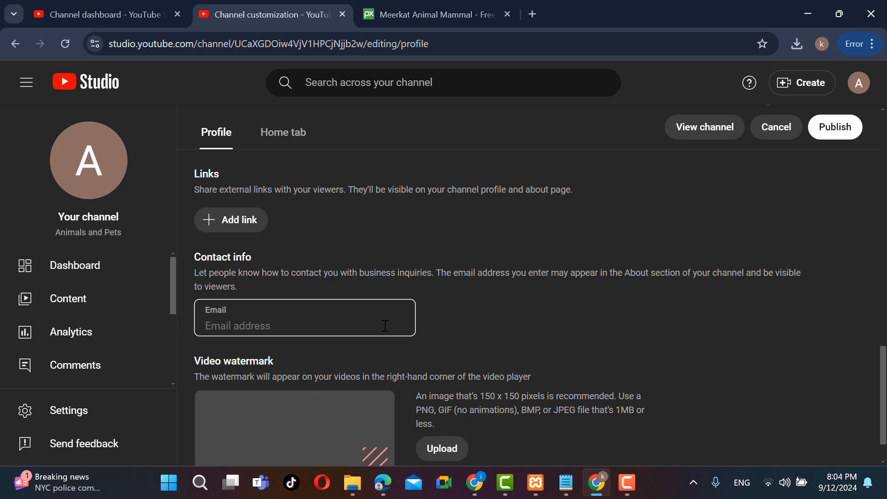
scroll(386, 326, "down", 1)
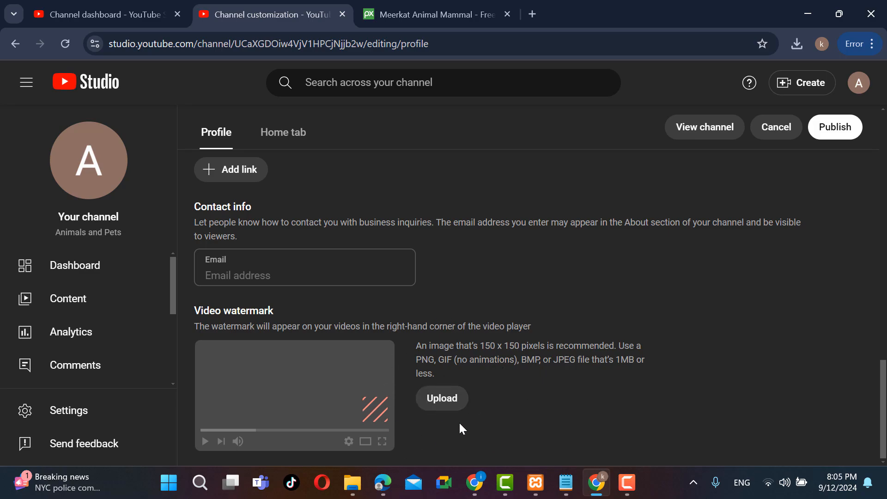
- Upload pngtree-subscribe-click-the-reminder-icon-png-image_6315982.png as the video watermark
left_click(451, 406)
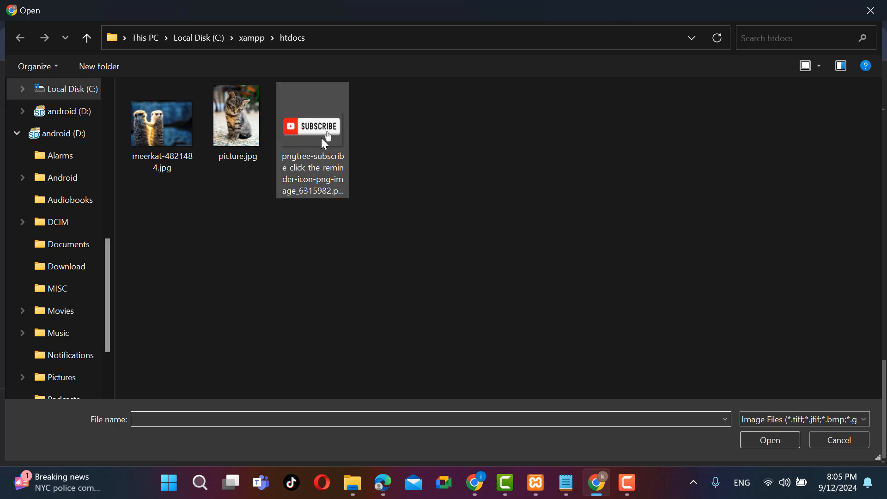
left_click(306, 135)
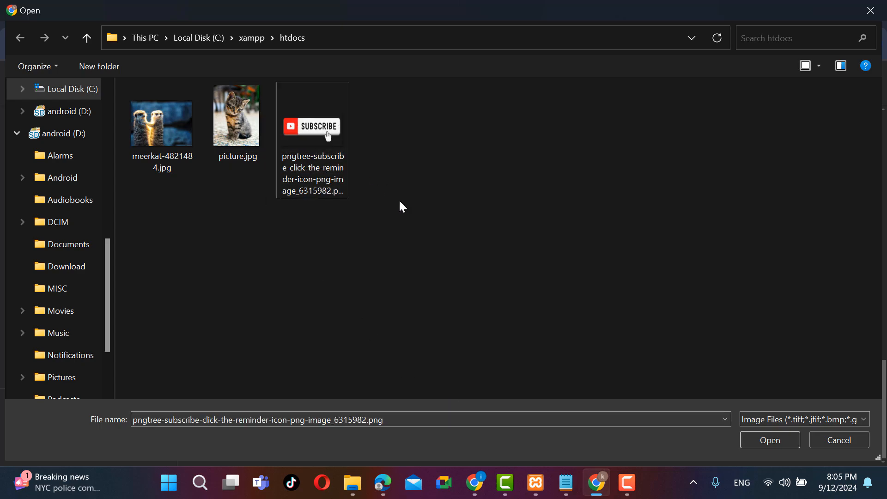
double_click(324, 143)
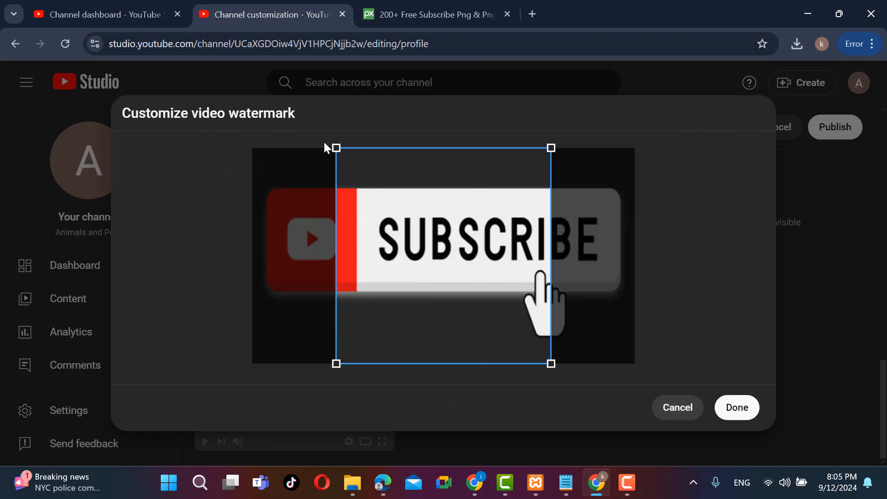
- Move the watermark crop square over the word SUBSCRIBE and accept the video watermark
left_click_drag(552, 362, 592, 357)
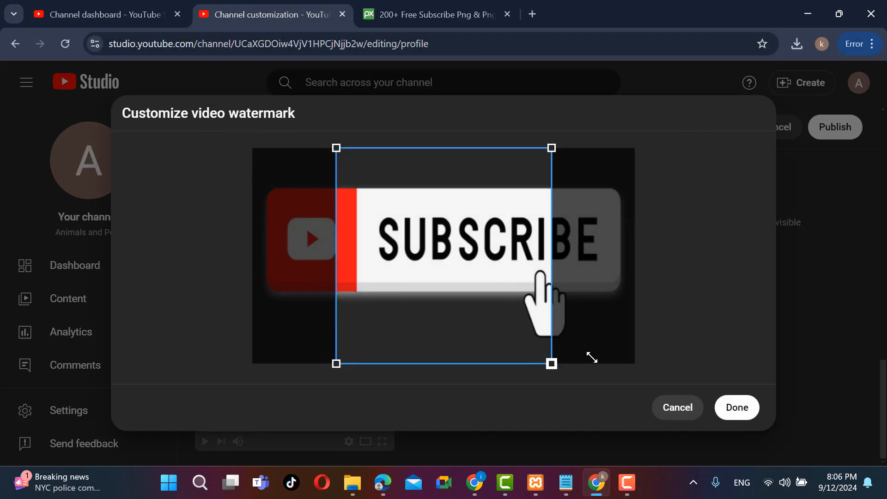
left_click_drag(479, 320, 526, 320)
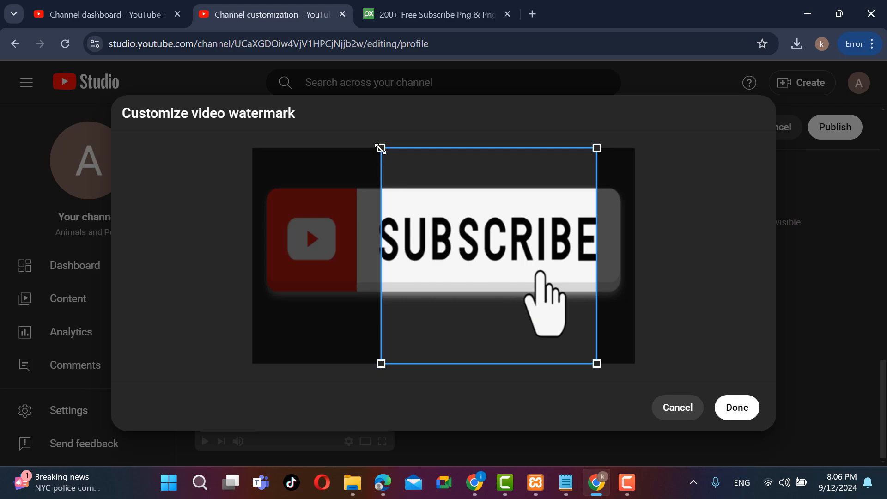
left_click_drag(429, 217, 425, 217)
left_click_drag(427, 222, 430, 221)
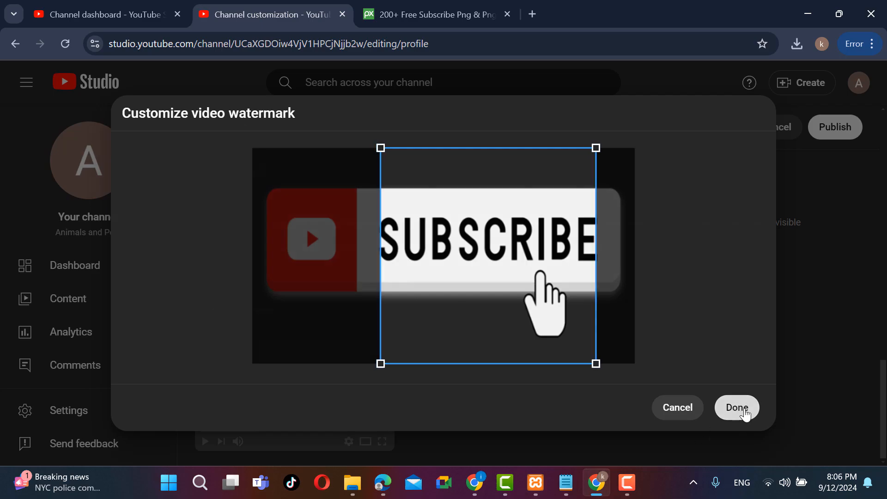
left_click(745, 413)
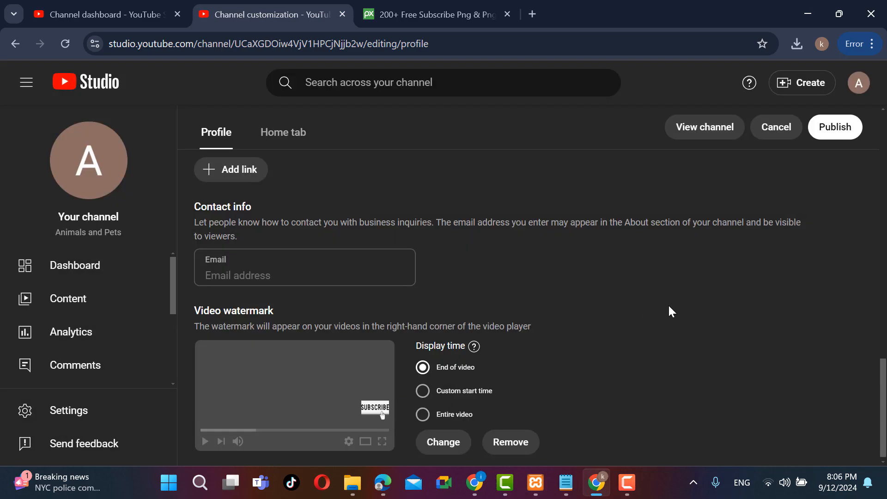
- Check the banner and profile picture previews and publish the channel customization changes
scroll(670, 311, "up", 15)
scroll(671, 311, "up", 4)
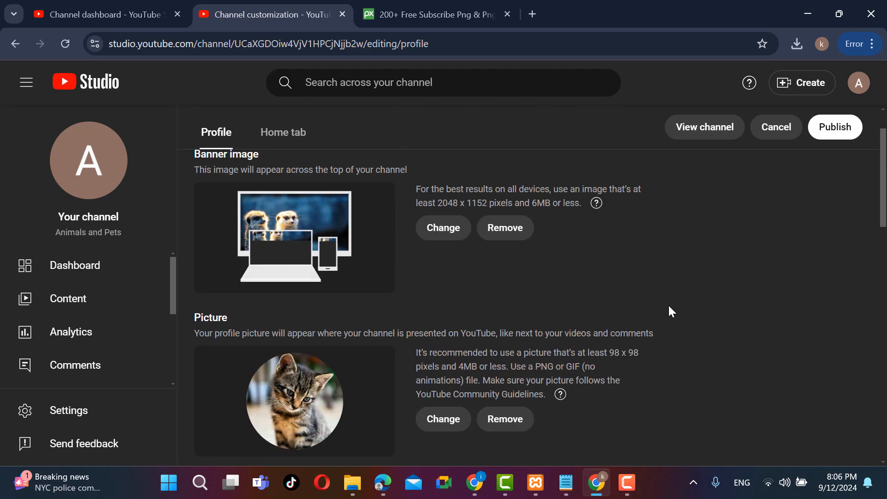
left_click(811, 165)
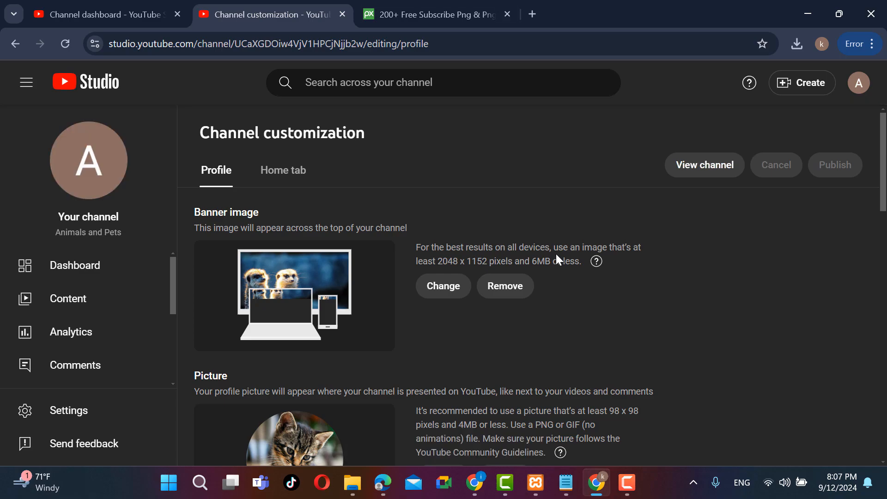
- Open the public channel page and check its banner, profile picture and description
left_click(701, 166)
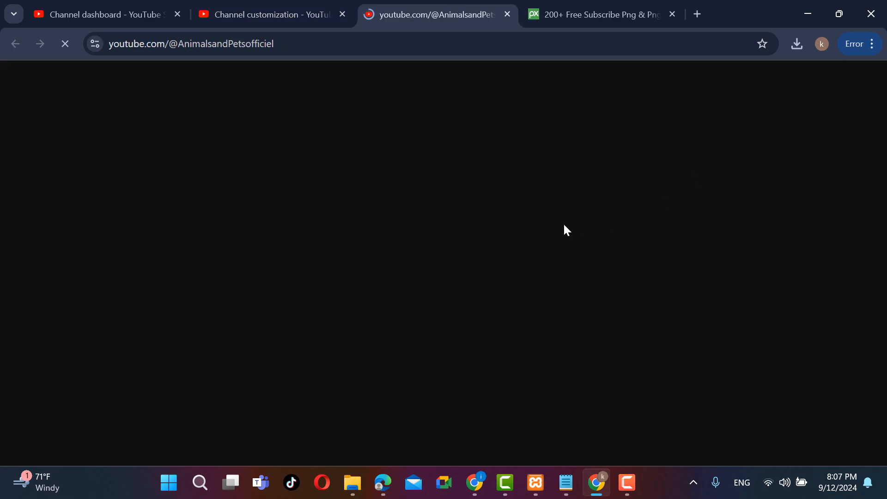
scroll(521, 339, "down", 3)
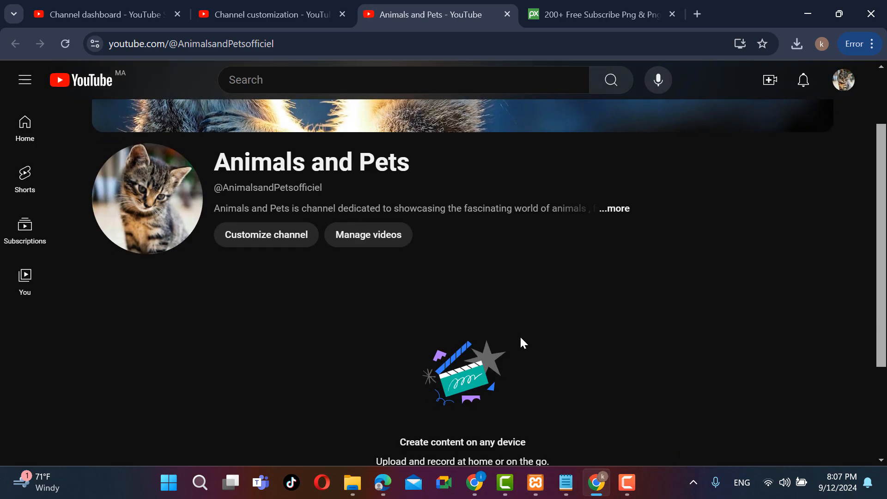
scroll(520, 338, "up", 3)
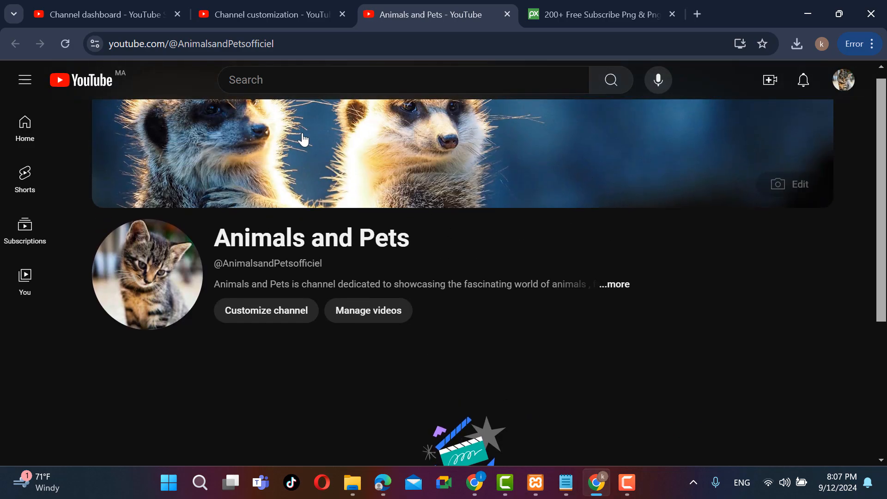
scroll(425, 334, "up", 1)
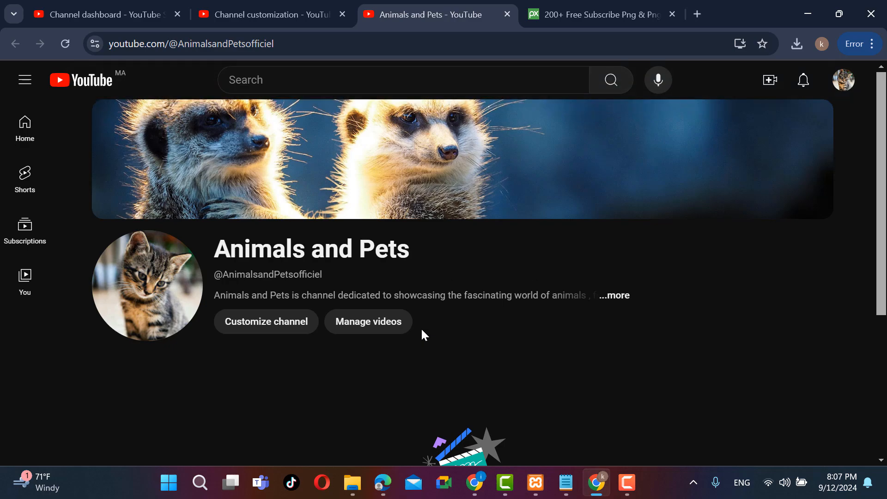
- Start a video upload to the channel and supply 111138-689925455.mp4 from the htdocs folder
left_click(769, 80)
left_click(814, 116)
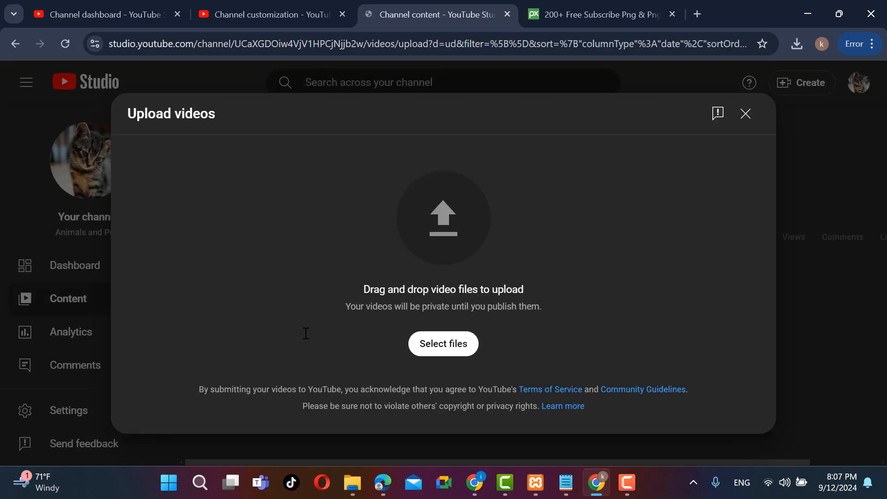
mouse_move(353, 483)
left_click(329, 439)
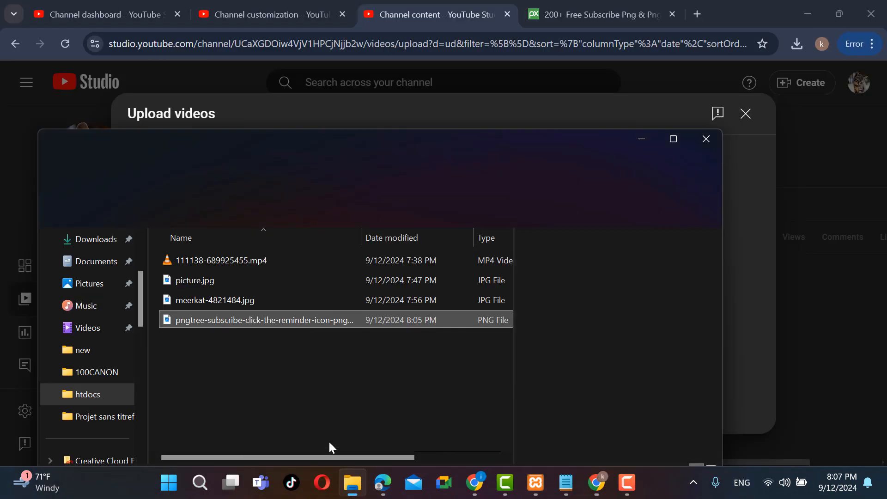
left_click_drag(301, 137, 280, 270)
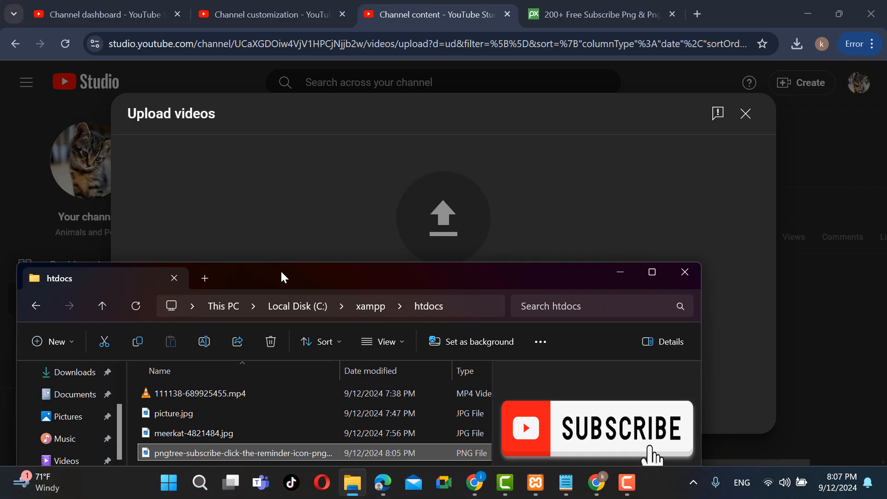
left_click_drag(214, 400, 405, 221)
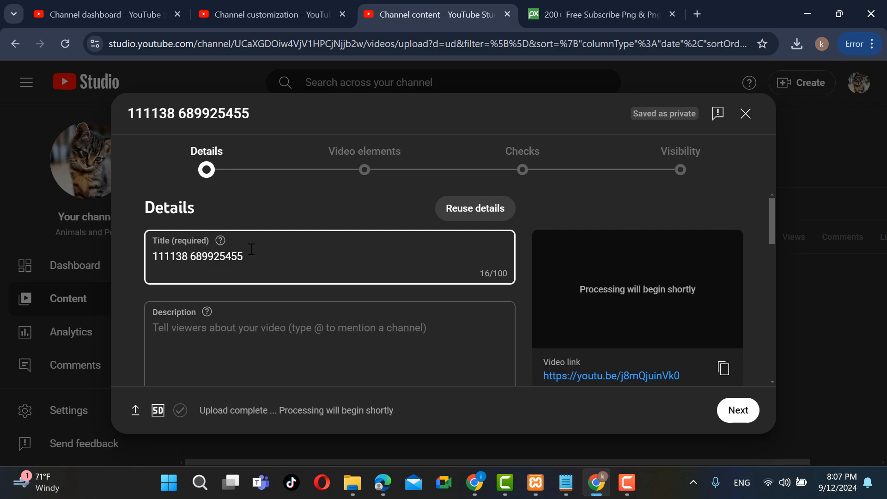
- Replace the uploaded video's title with "Adorable Tiger"
key("ctrl+a")
type("Ad")
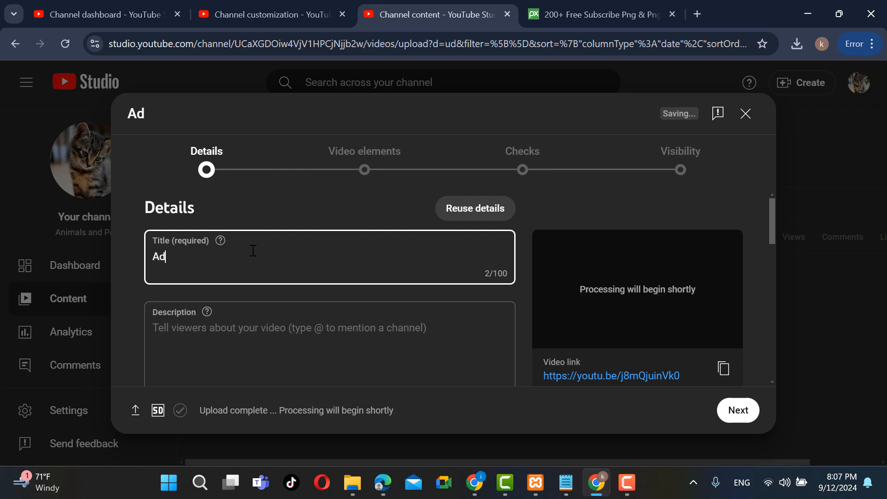
type("orable")
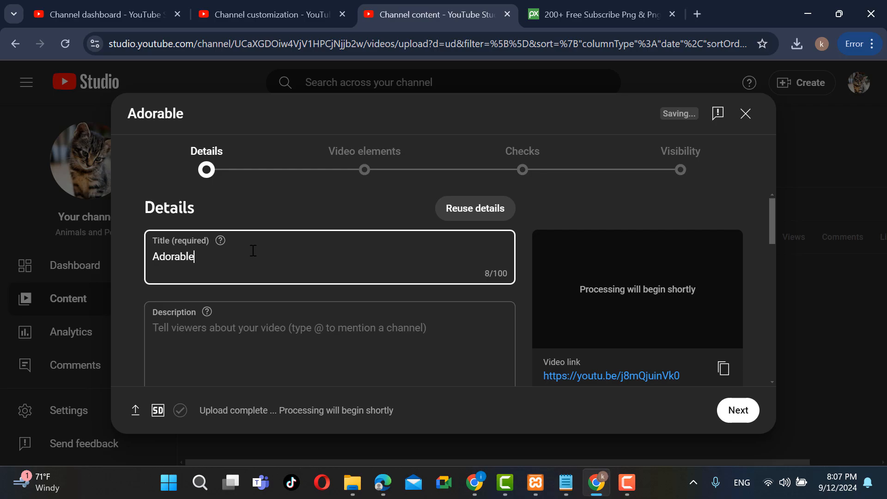
type(" Ti")
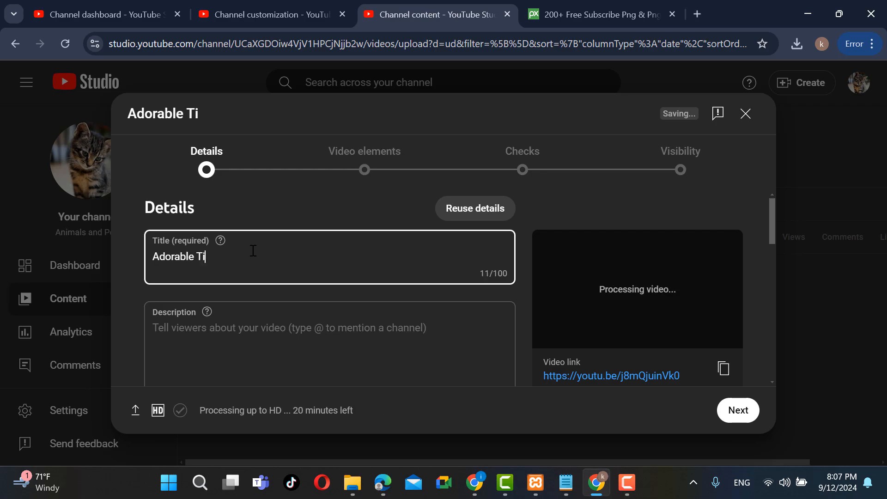
type("ger")
- Set the video's audience to not made for kids and dismiss the altered content notice
scroll(302, 295, "down", 3)
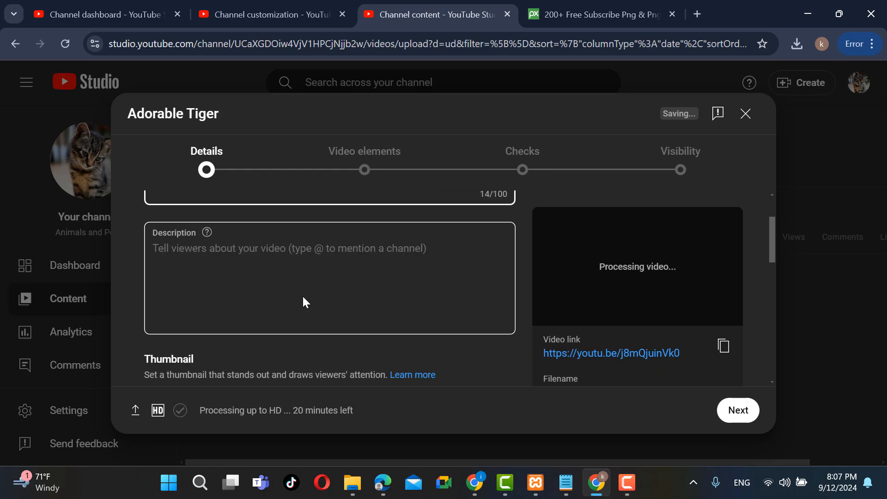
scroll(306, 254, "down", 2)
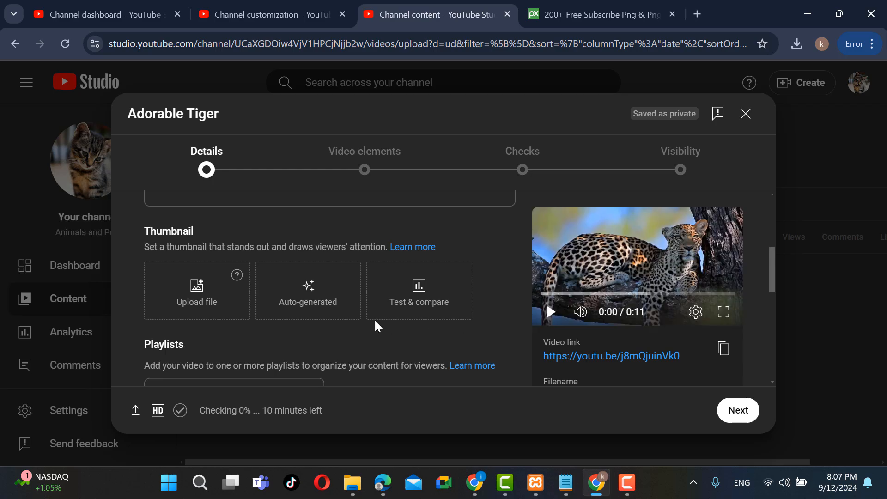
scroll(374, 319, "down", 3)
scroll(376, 321, "down", 4)
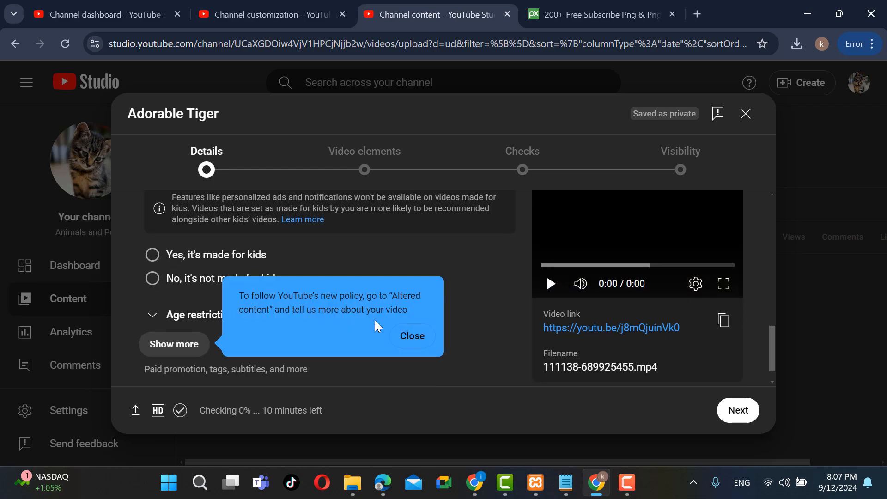
left_click(152, 279)
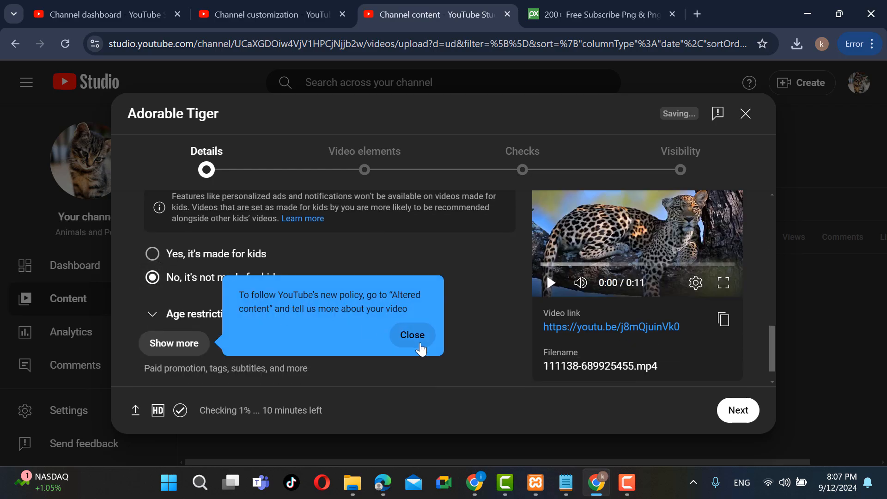
left_click(411, 333)
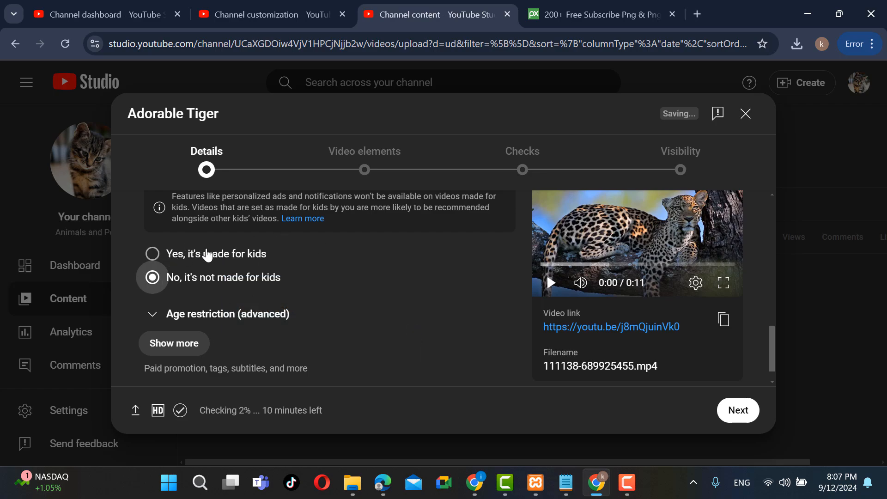
- Expand the additional video details and add the tags animals, pets, cats, tiger and lion
left_click(174, 350)
scroll(259, 317, "down", 9)
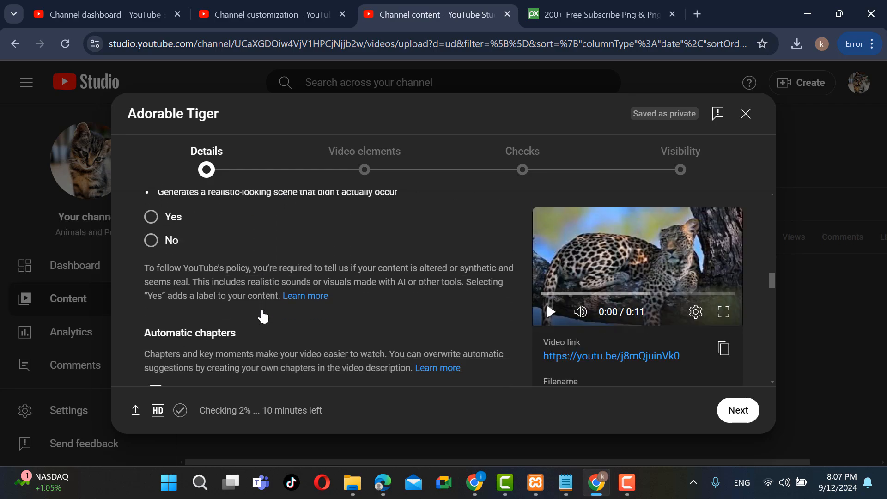
scroll(263, 317, "down", 10)
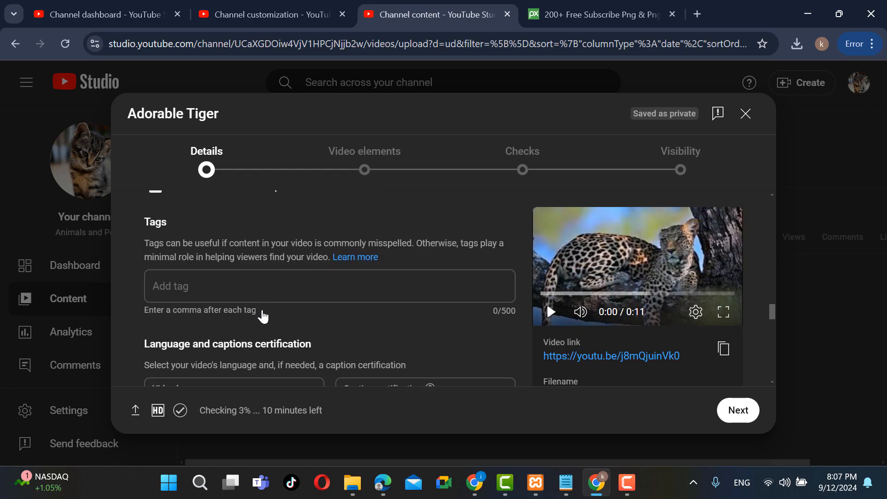
left_click(183, 288)
type("animals")
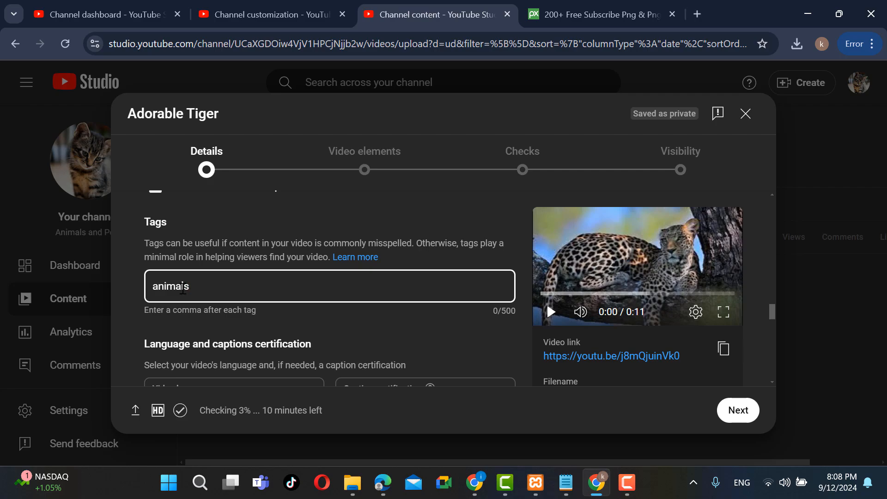
type(",pets,")
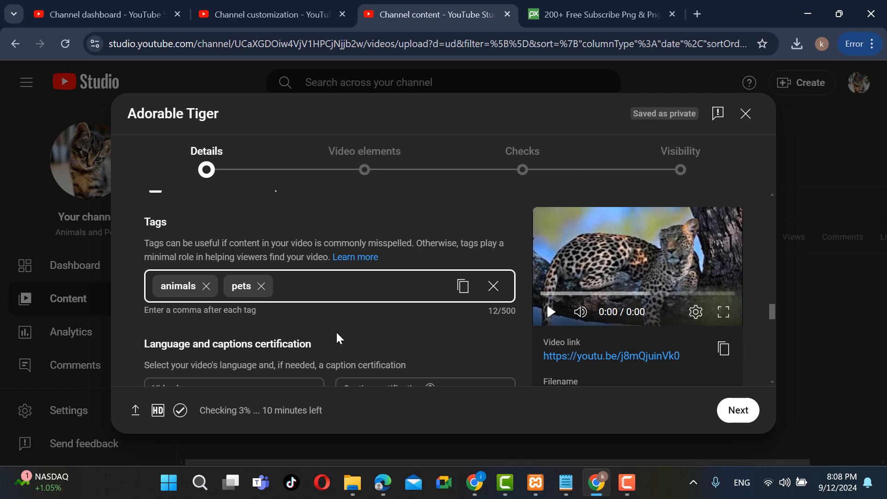
type("cats,ti")
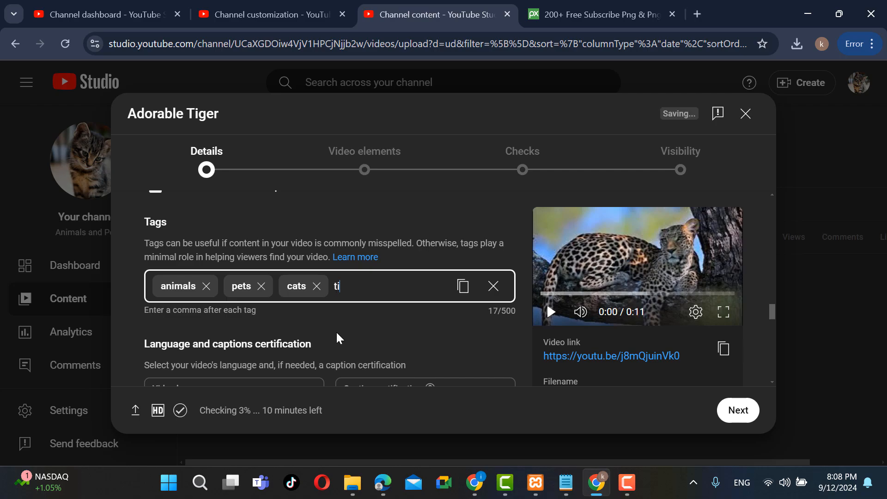
type("ger,lion,")
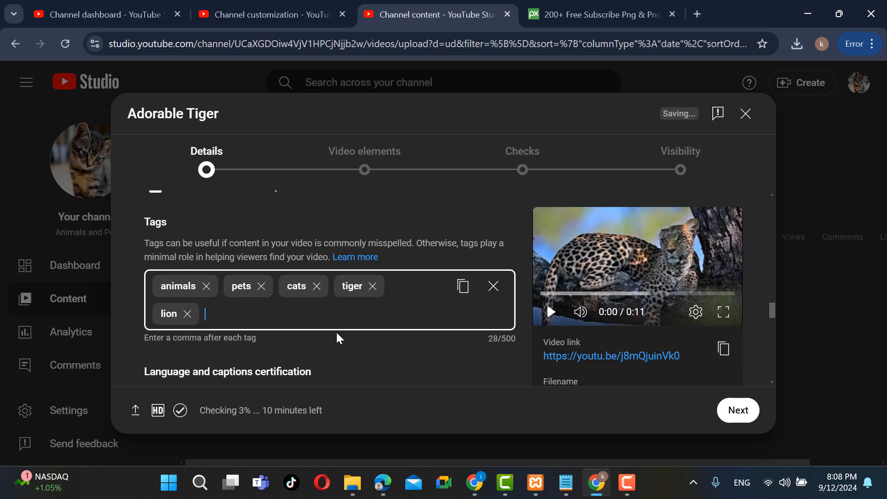
- Set the video language to English (United States)
scroll(337, 331, "down", 2)
scroll(337, 332, "down", 1)
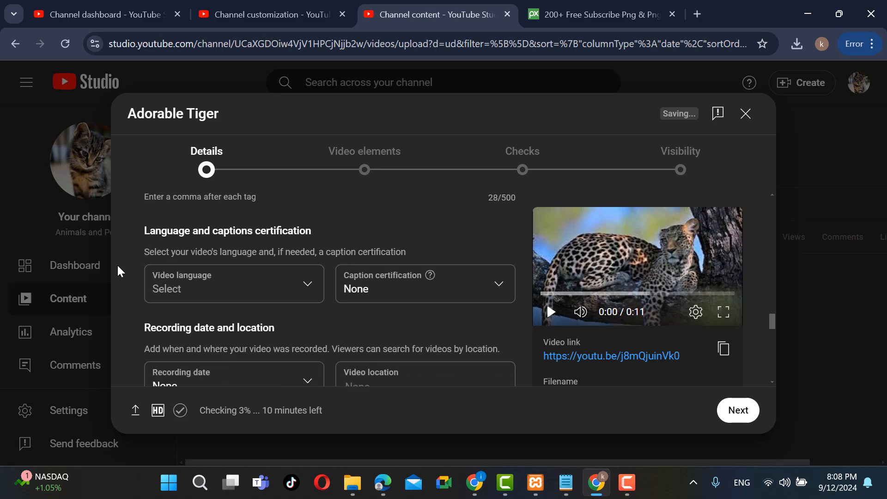
left_click(217, 293)
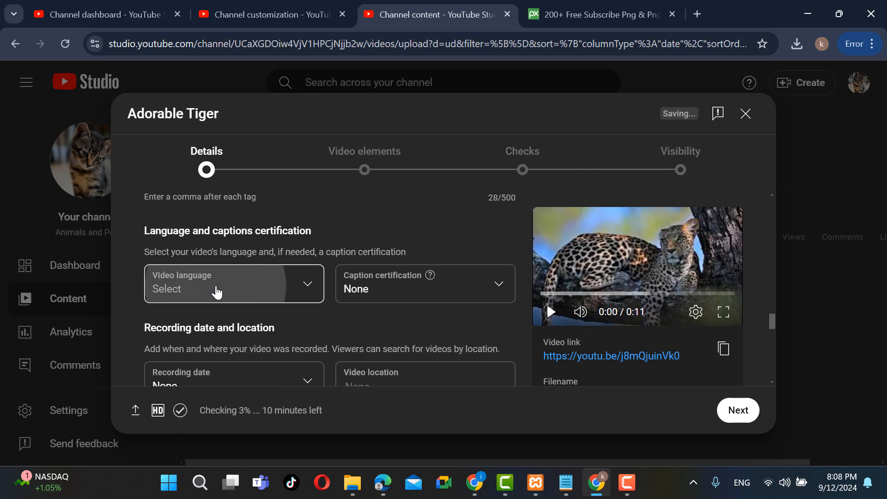
scroll(233, 252, "down", 15)
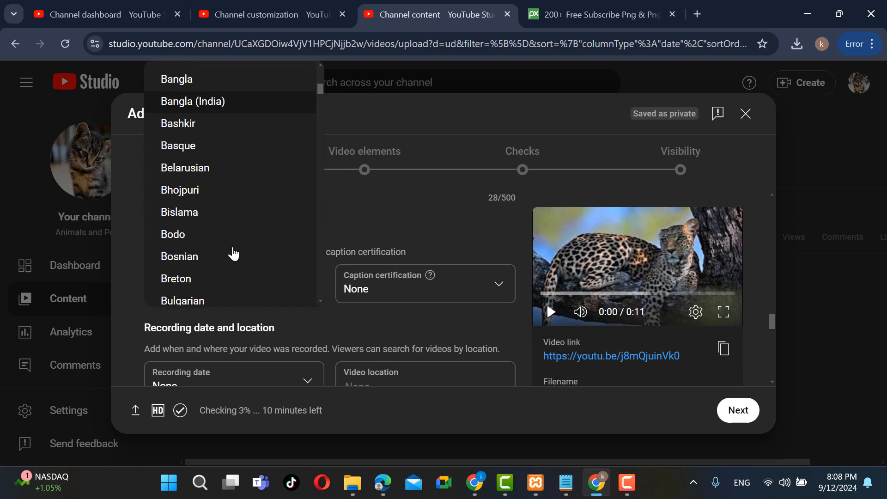
scroll(234, 254, "down", 7)
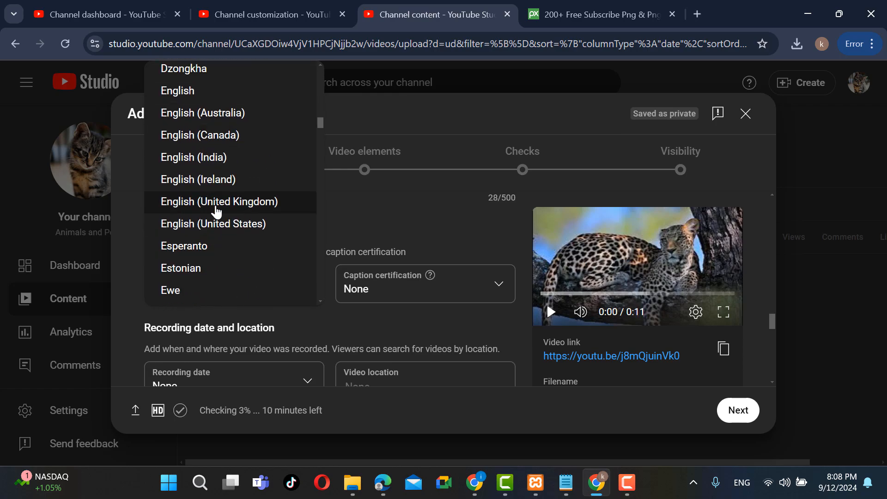
left_click(218, 225)
- Set the video's category to Pets & Animals
scroll(328, 386, "down", 10)
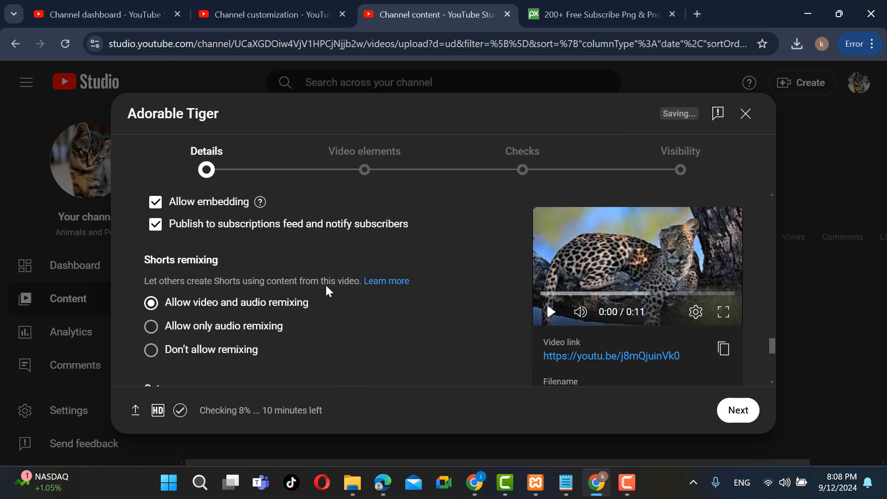
scroll(326, 292, "down", 2)
scroll(327, 292, "up", 3)
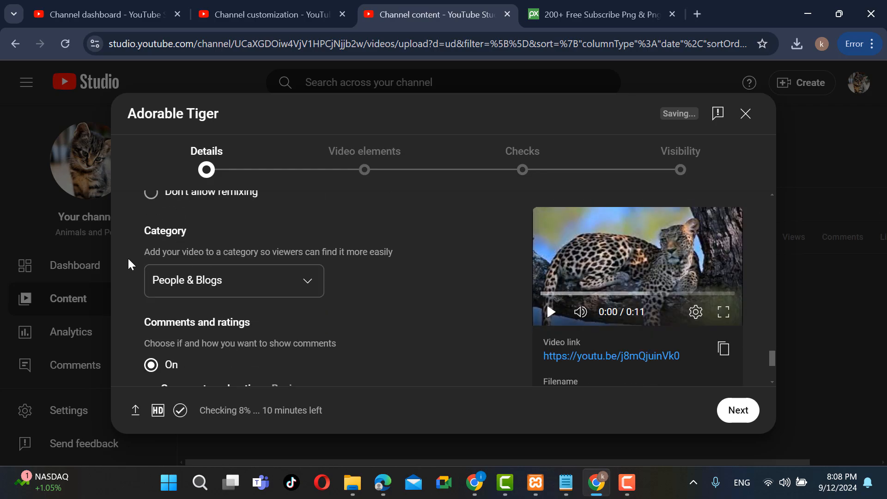
left_click(251, 283)
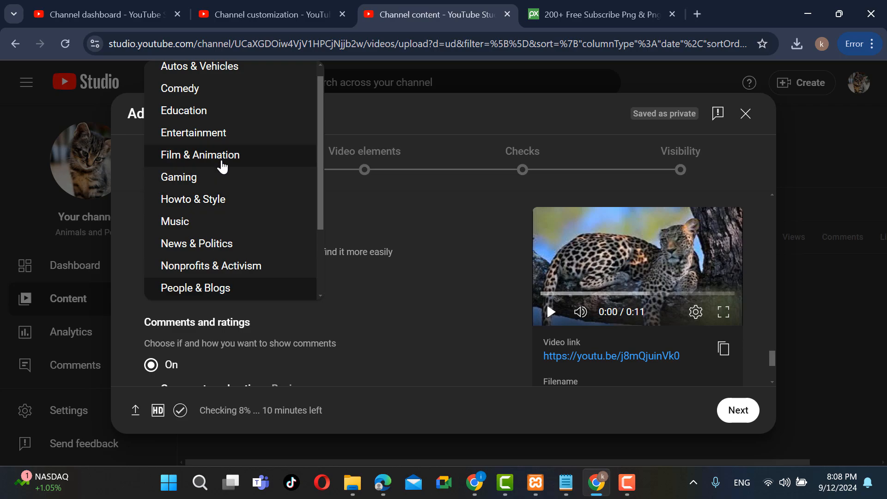
scroll(222, 215, "down", 3)
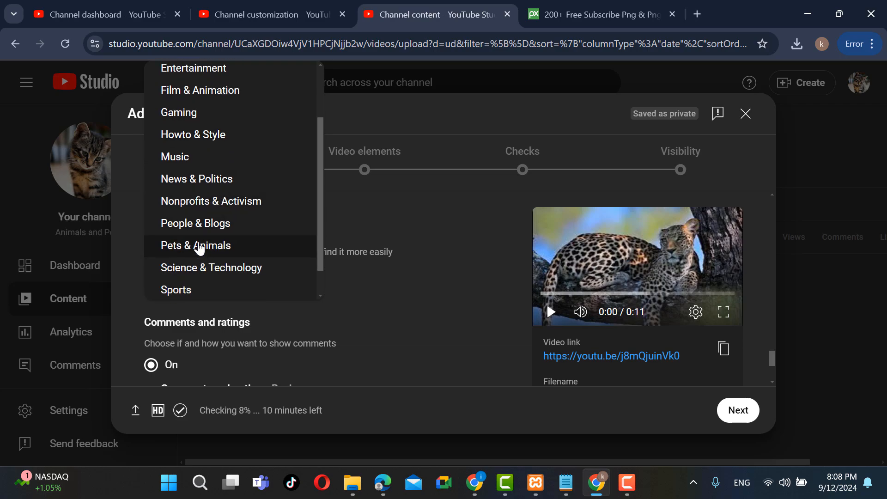
left_click(200, 245)
- Proceed past the video elements and checks without additions and publish the video with Public visibility
scroll(428, 308, "down", 3)
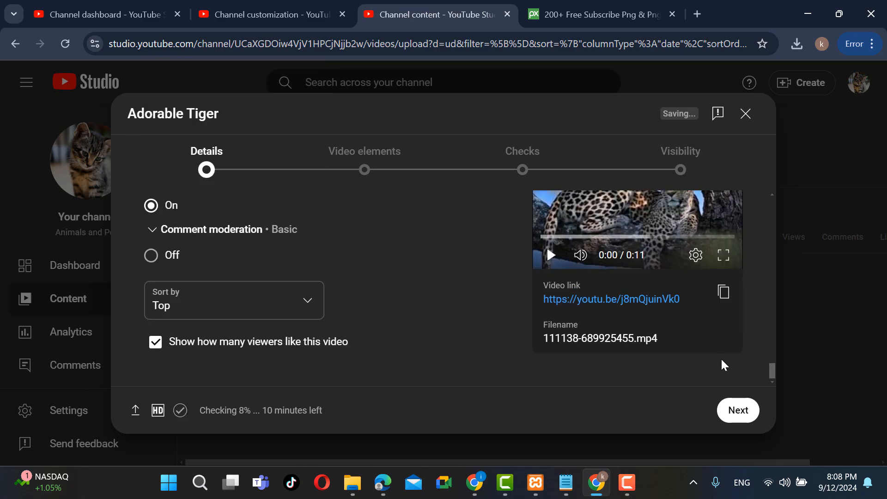
left_click(740, 410)
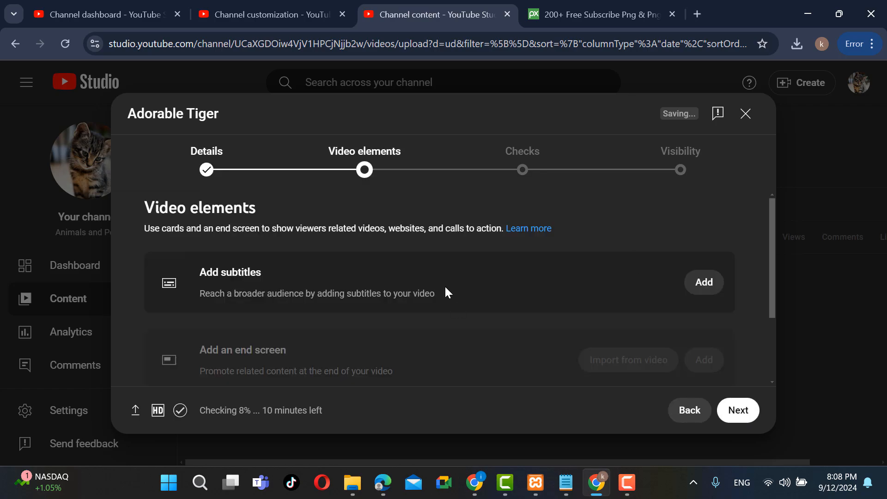
left_click(736, 411)
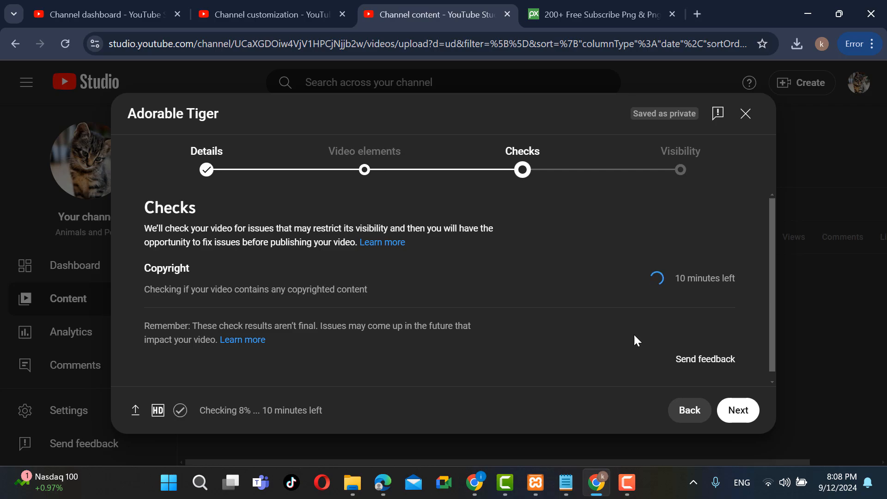
left_click(735, 412)
scroll(400, 314, "down", 2)
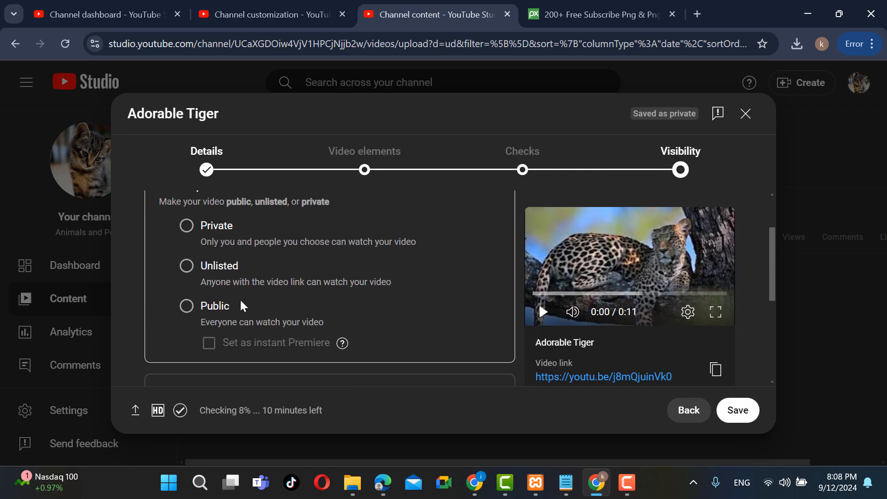
left_click(187, 306)
scroll(503, 309, "down", 3)
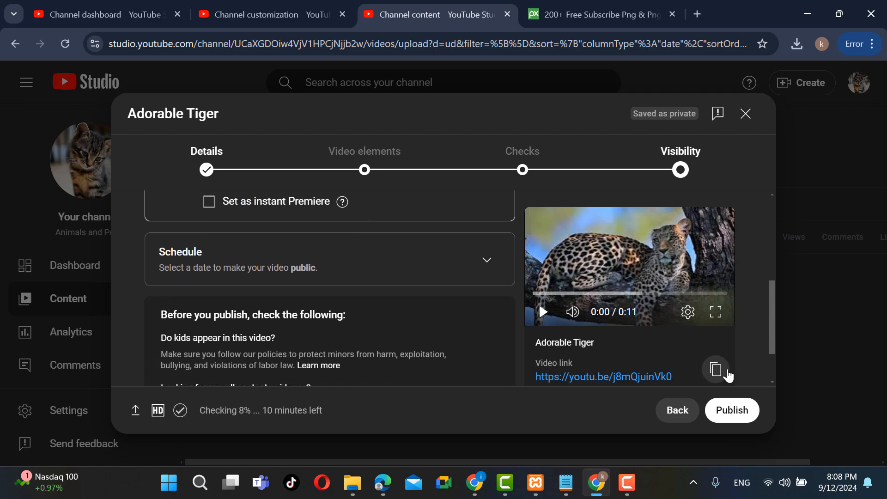
left_click(734, 420)
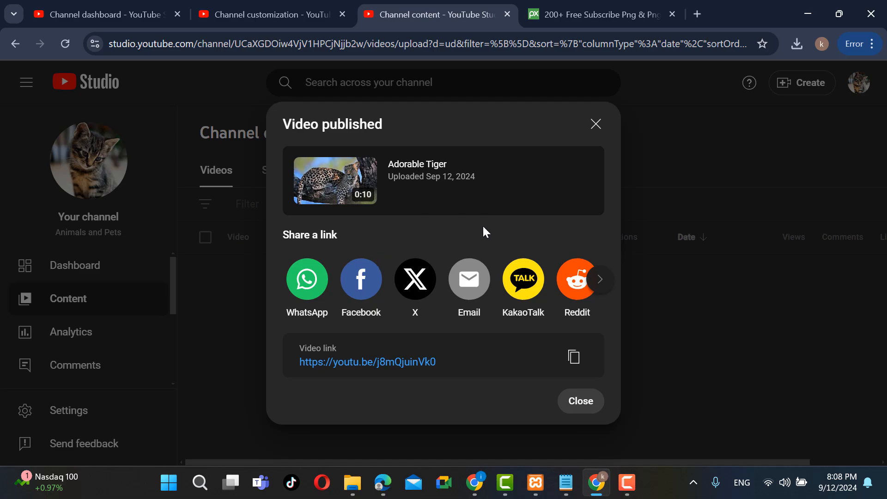
- Open the published video's watch page from its share link and pause playback to check the watermark
left_click(424, 362)
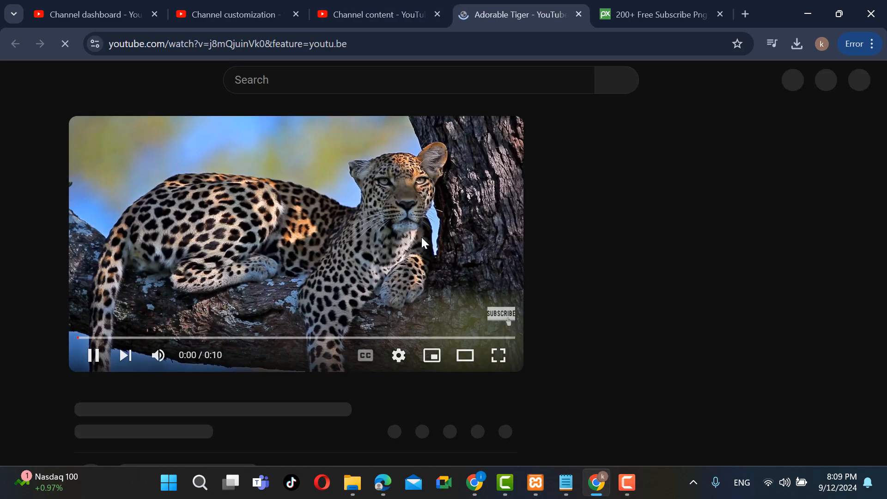
left_click(422, 237)
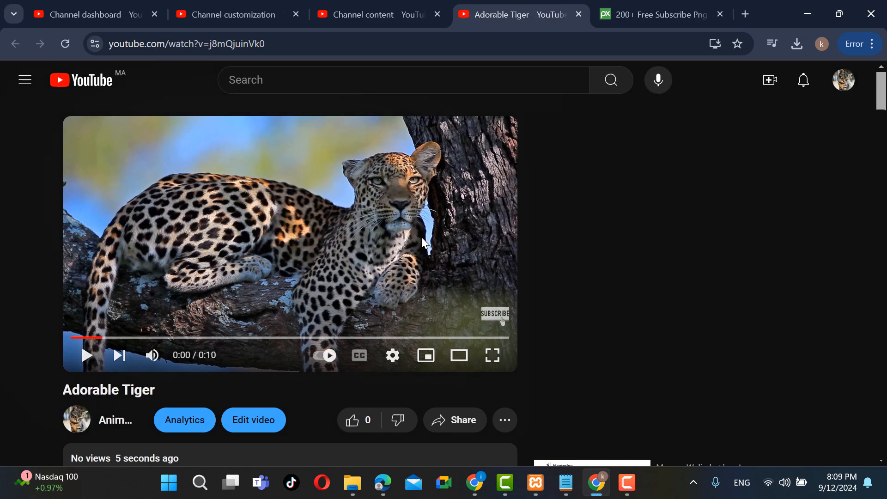